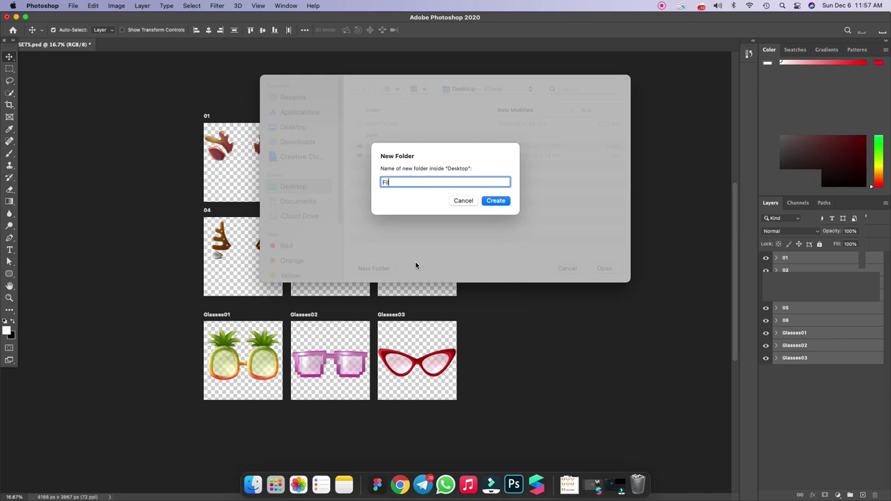
Create the Filter-assets folder on the Desktop and export the selected artboards into it
{"action": "key", "text": "Return"}
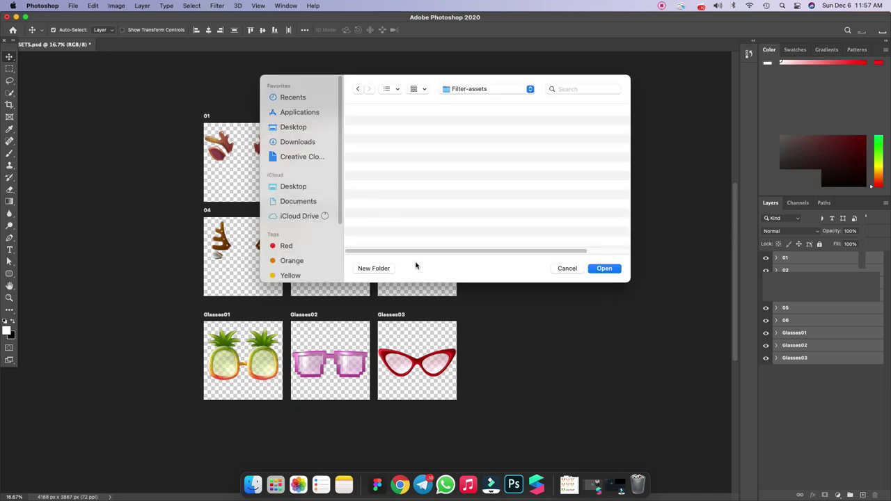
{"action": "left_click", "coordinate": [604, 269]}
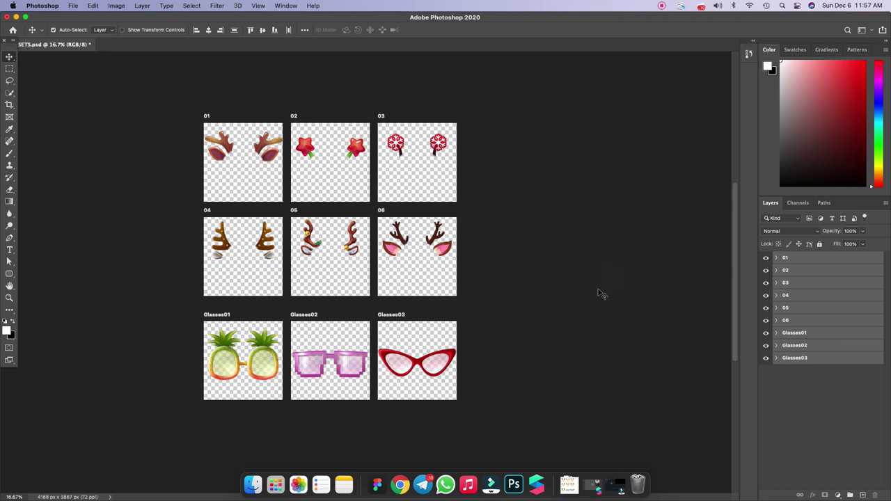
Switch to Spark AR Studio and insert a Face Tracker into the scene
{"action": "left_click", "coordinate": [535, 484]}
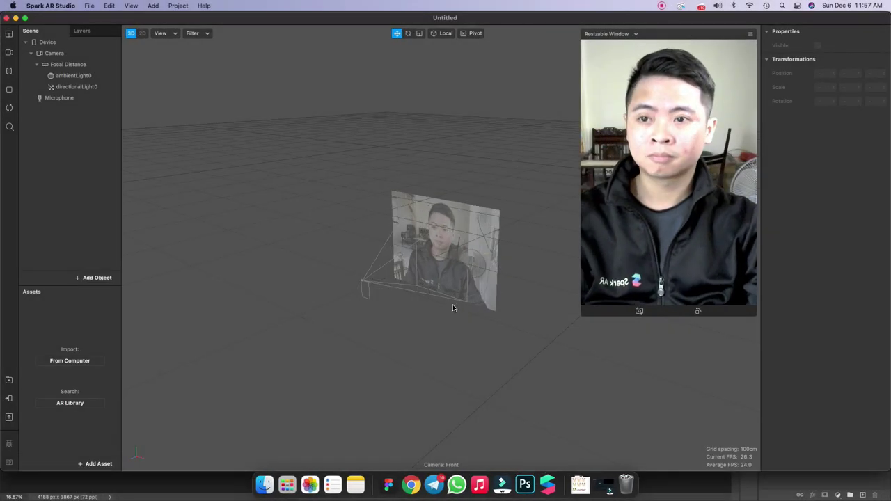
{"action": "left_click", "coordinate": [94, 278]}
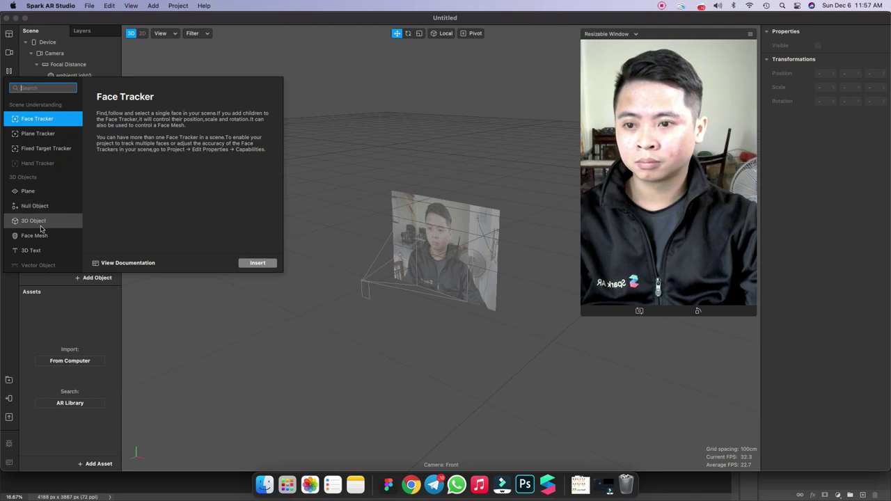
{"action": "left_click", "coordinate": [30, 119]}
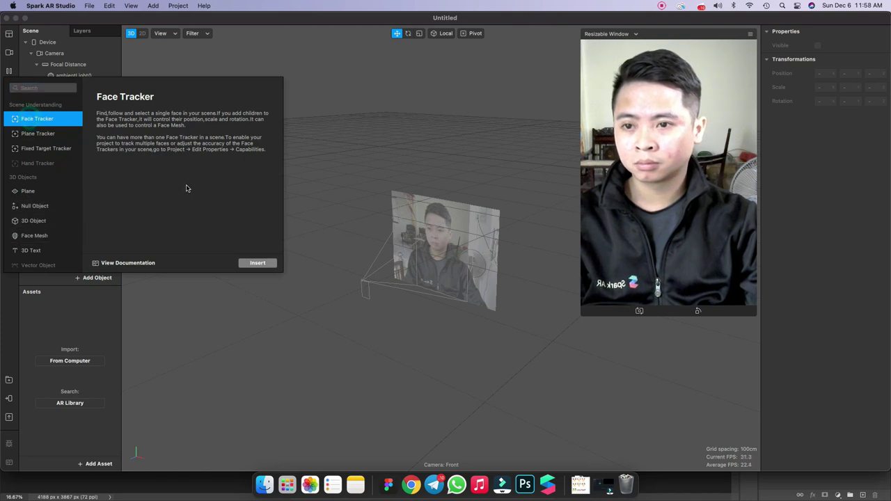
{"action": "left_click", "coordinate": [257, 265]}
Add a Face Mesh under the face tracker and rename it Skin
{"action": "right_click", "coordinate": [86, 101]}
{"action": "mouse_move", "coordinate": [125, 110]}
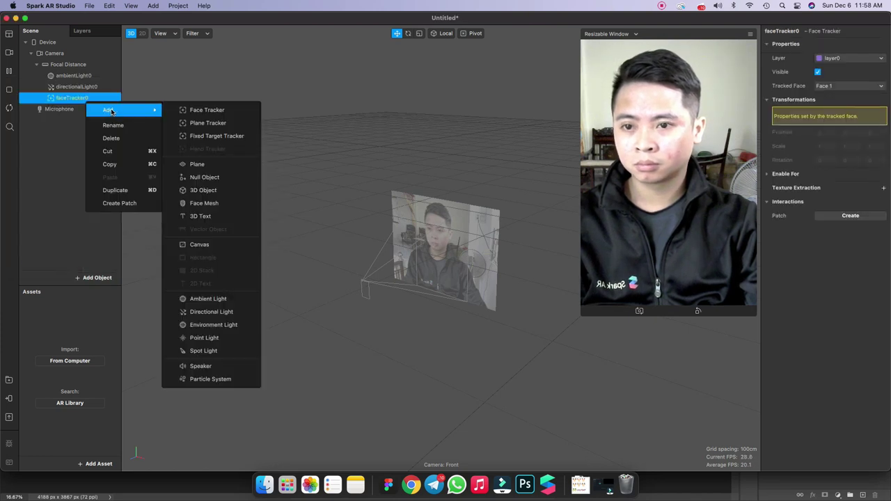
{"action": "left_click", "coordinate": [226, 202]}
{"action": "double_click", "coordinate": [74, 109]}
{"action": "type", "text": "Ski"}
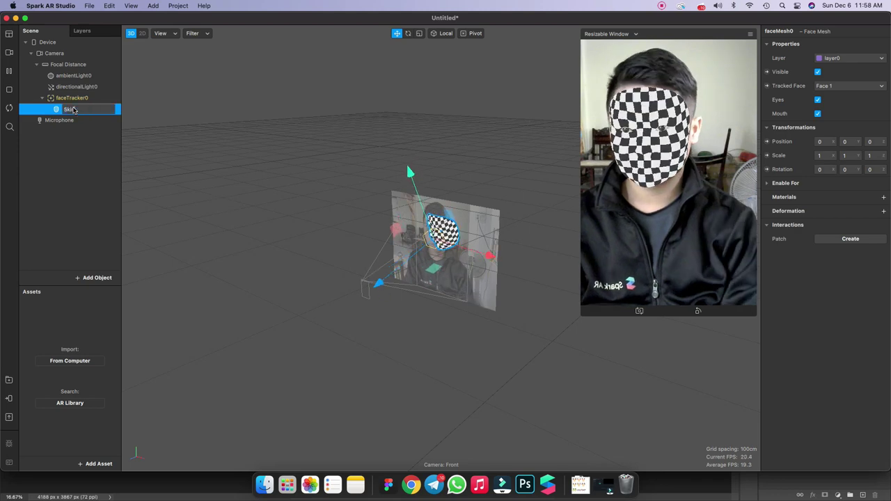
{"action": "type", "text": "n"}
{"action": "key", "text": "Return"}
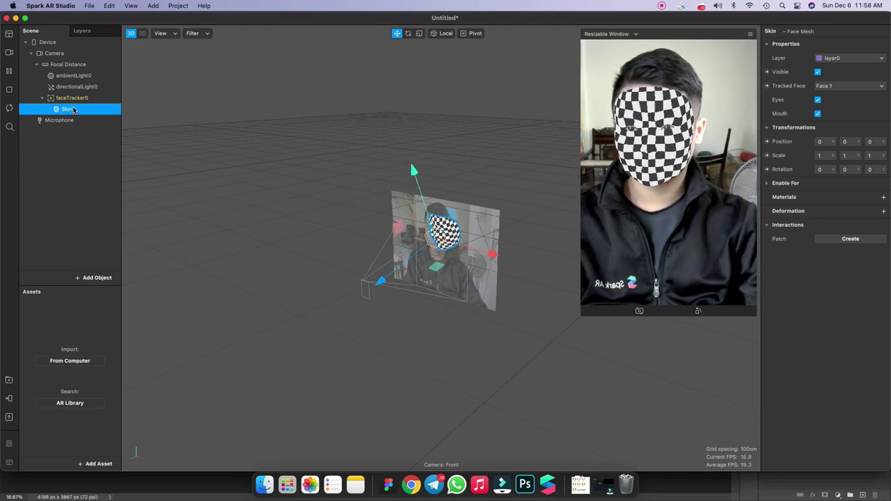
Give the Skin face mesh a new material named Skin and set its shader type to Retouching
{"action": "left_click", "coordinate": [883, 197]}
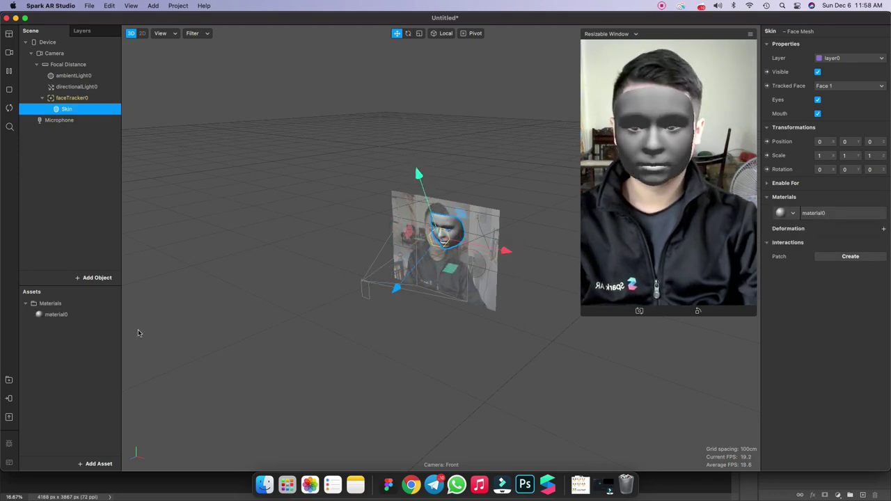
{"action": "double_click", "coordinate": [56, 315]}
{"action": "type", "text": "Skin"}
{"action": "key", "text": "Return"}
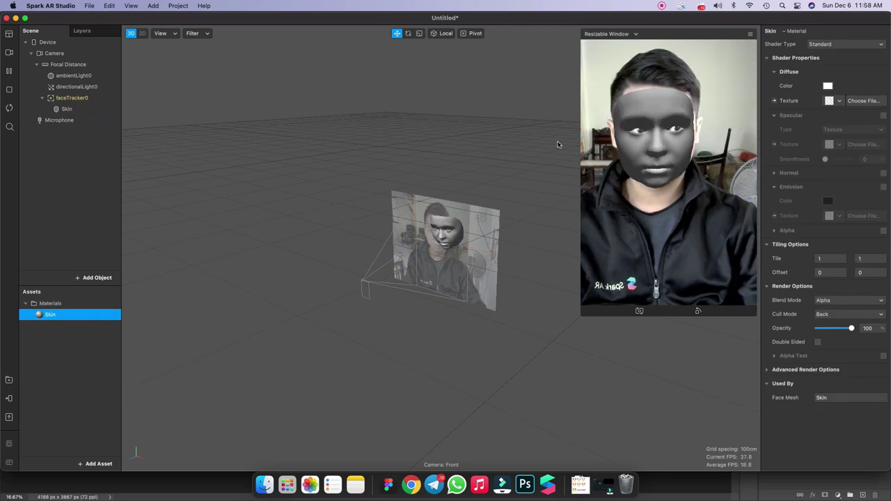
{"action": "left_click", "coordinate": [845, 44]}
{"action": "left_click", "coordinate": [832, 100]}
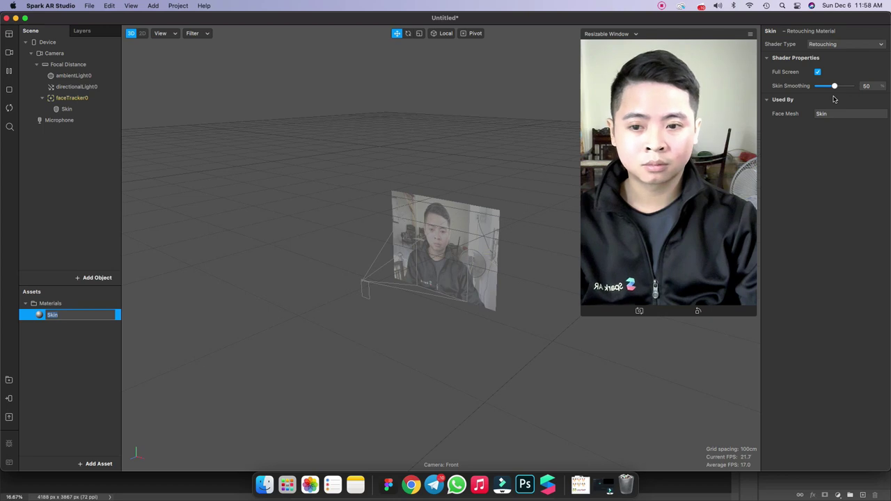
Add an animation sequence asset named Glasses
{"action": "left_click", "coordinate": [100, 460]}
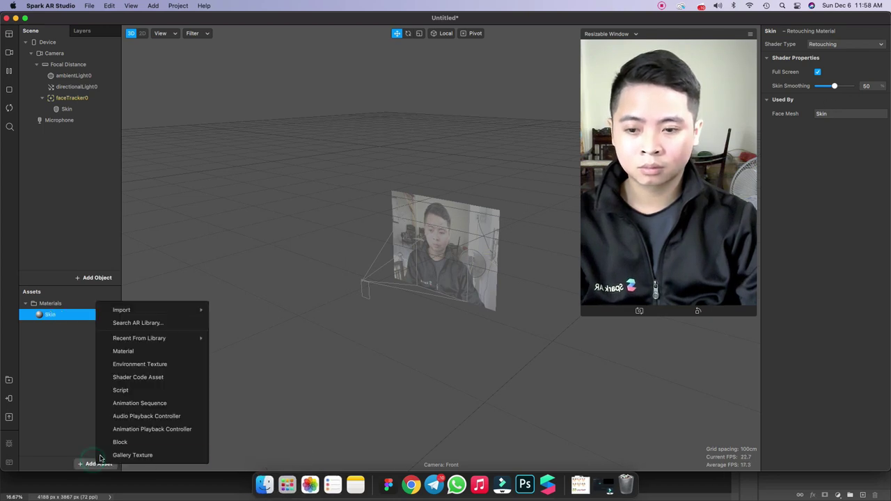
{"action": "left_click", "coordinate": [171, 404]}
{"action": "type", "text": "Glasses"}
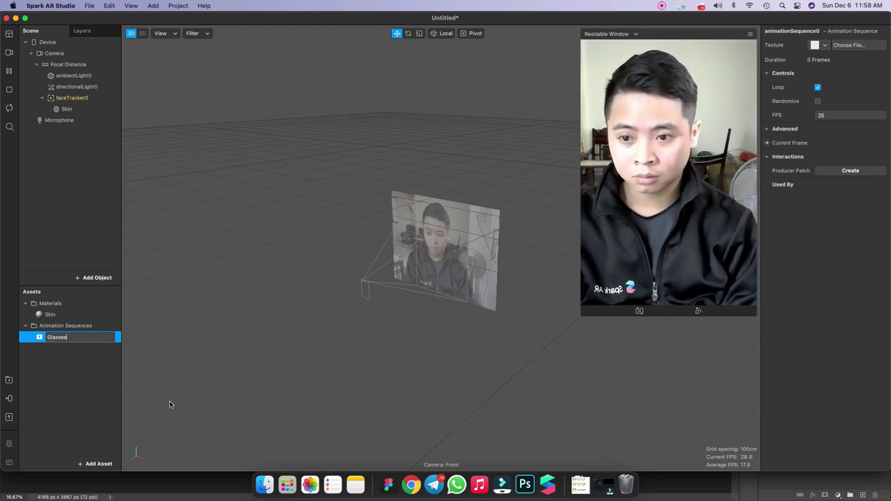
{"action": "key", "text": "Return"}
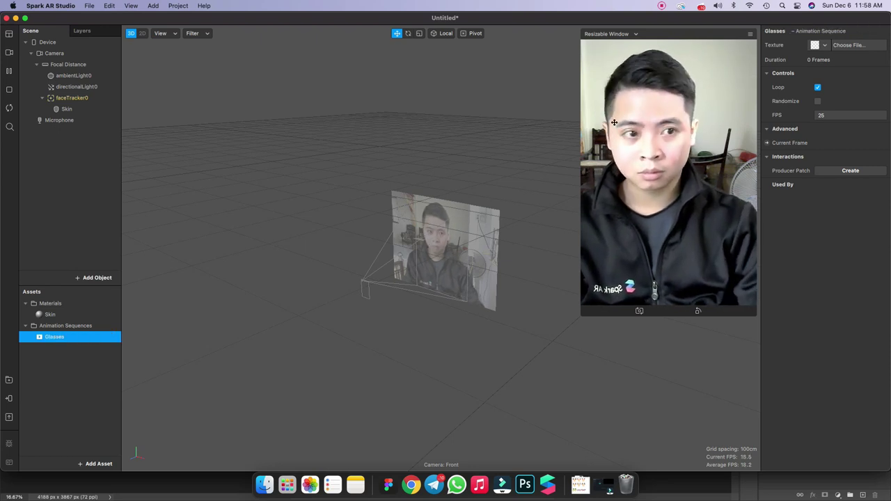
Load Glasses01.png, Glasses02.png and Glasses03.png from the Desktop's Filter-assets folder as the Glasses sequence's new texture
{"action": "left_click", "coordinate": [821, 44]}
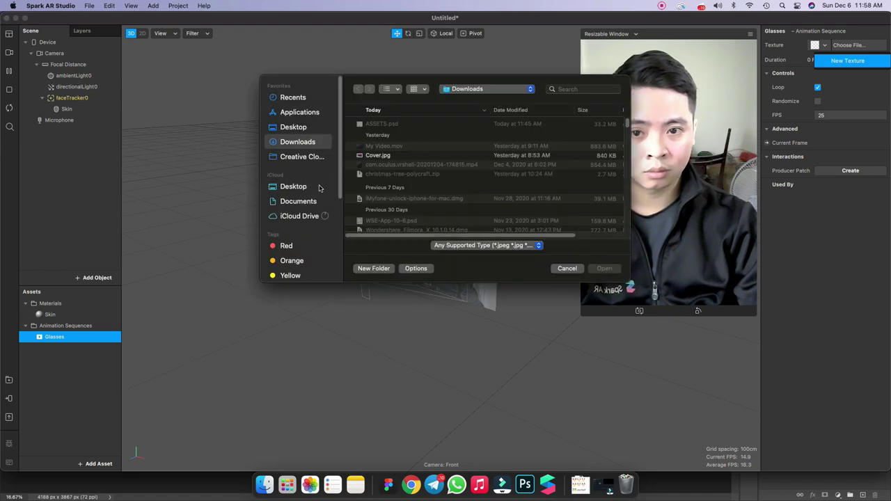
{"action": "left_click", "coordinate": [317, 187]}
{"action": "double_click", "coordinate": [390, 125]}
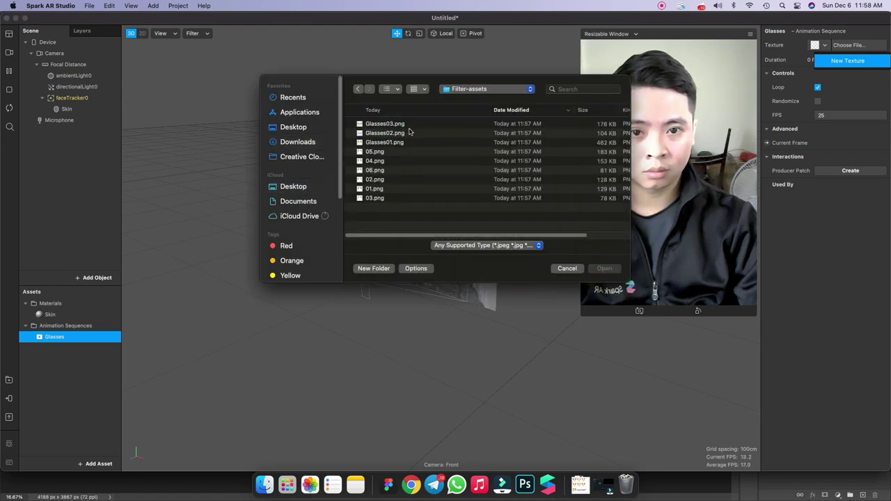
{"action": "left_click", "coordinate": [392, 124]}
{"action": "left_click", "coordinate": [400, 142], "text": "shift"}
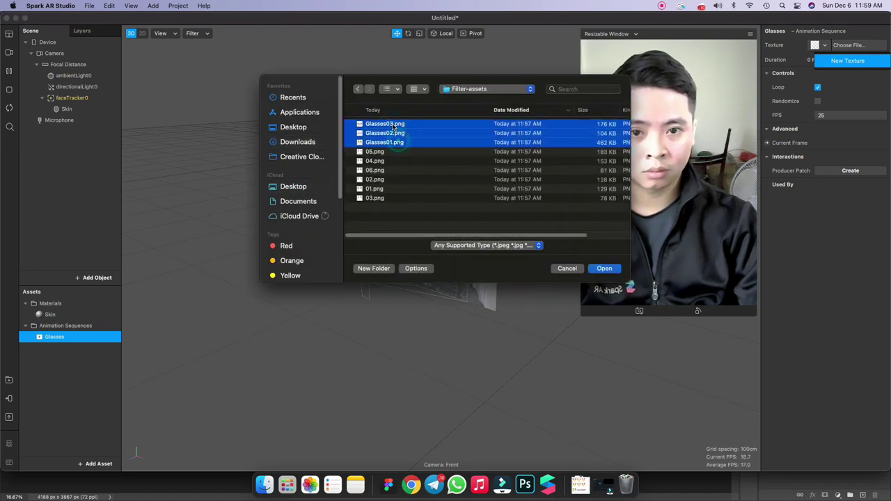
{"action": "left_click", "coordinate": [602, 268]}
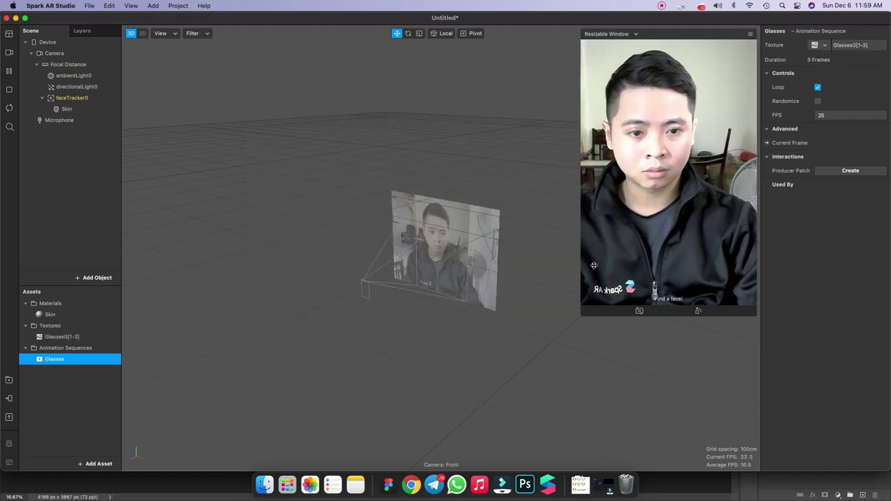
Add a second animation sequence asset named Ears
{"action": "left_click", "coordinate": [98, 463]}
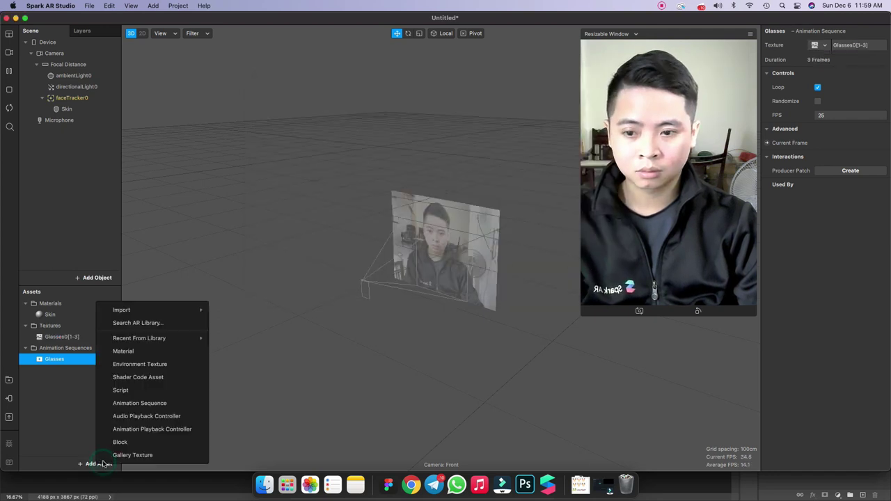
{"action": "left_click", "coordinate": [124, 403]}
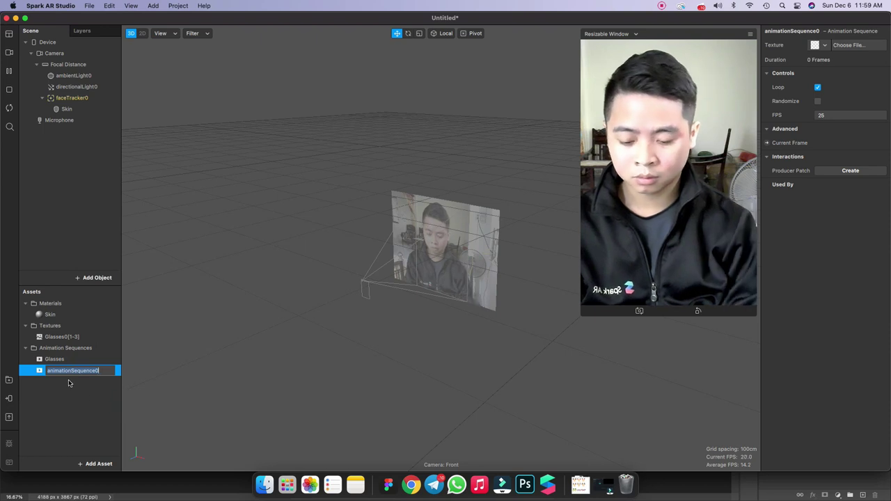
{"action": "type", "text": "Ears"}
{"action": "key", "text": "Return"}
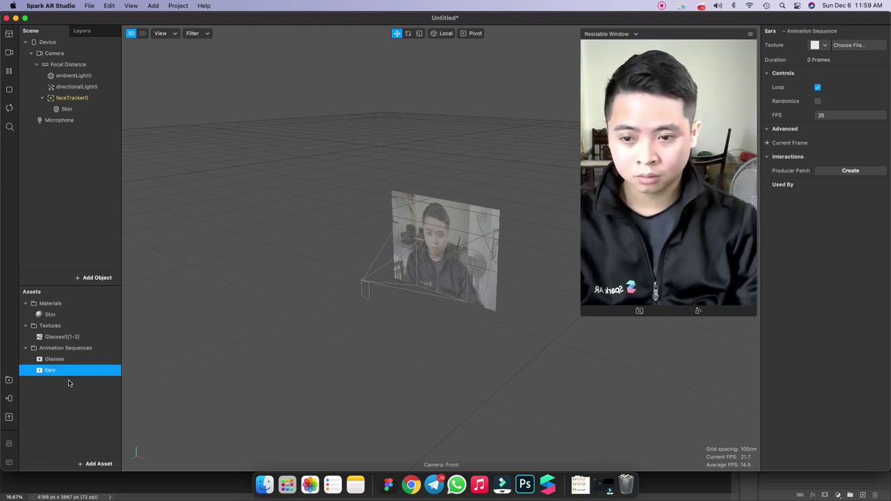
Load 01.png through 06.png from the Filter-assets folder as the Ears sequence's new texture
{"action": "left_click", "coordinate": [823, 45]}
{"action": "left_click", "coordinate": [831, 76]}
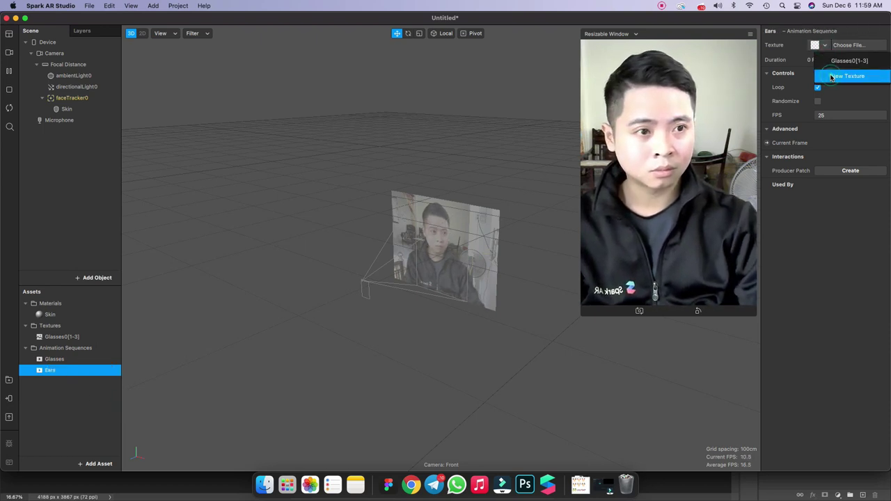
{"action": "left_click", "coordinate": [382, 152]}
{"action": "left_click", "coordinate": [382, 198], "text": "shift"}
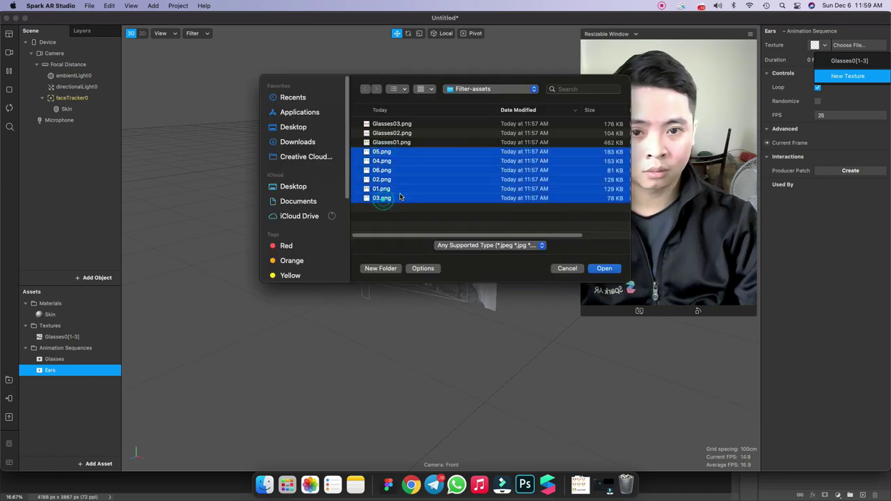
{"action": "left_click", "coordinate": [604, 269]}
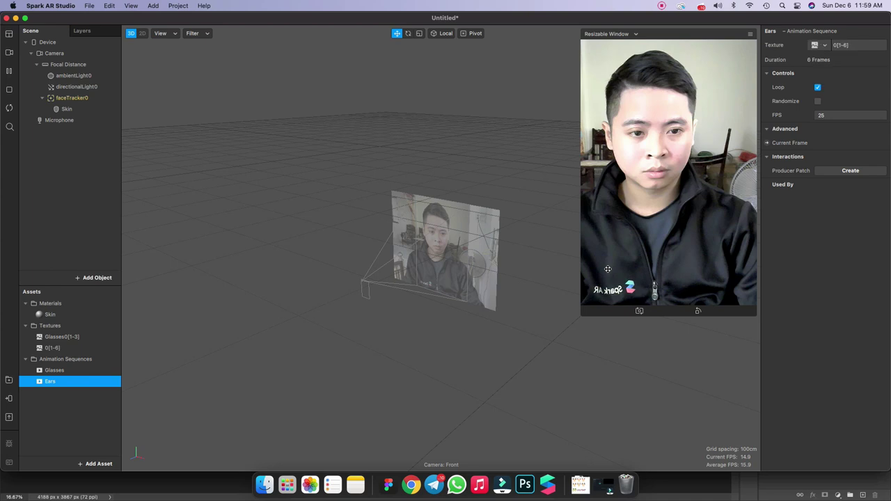
Turn on No compression for both the Glasses0[1-3] and 0[1-6] textures
{"action": "left_click", "coordinate": [63, 337]}
{"action": "left_click", "coordinate": [64, 348], "text": "shift"}
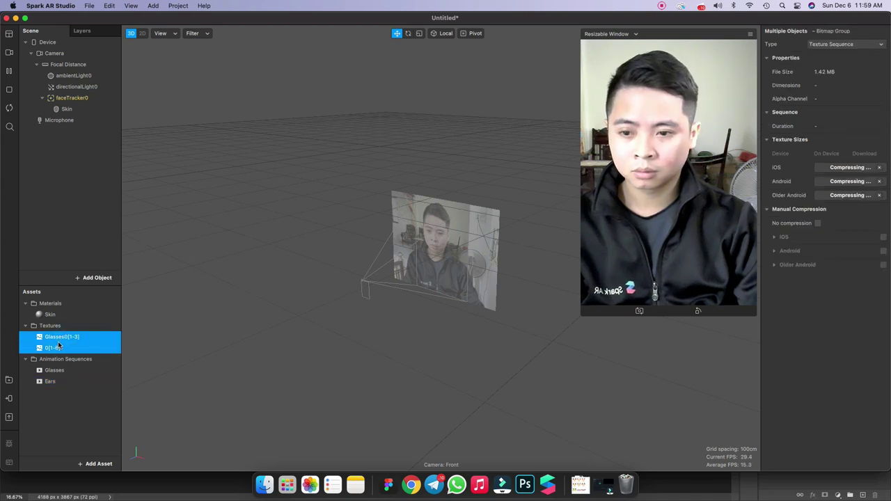
{"action": "left_click", "coordinate": [817, 222]}
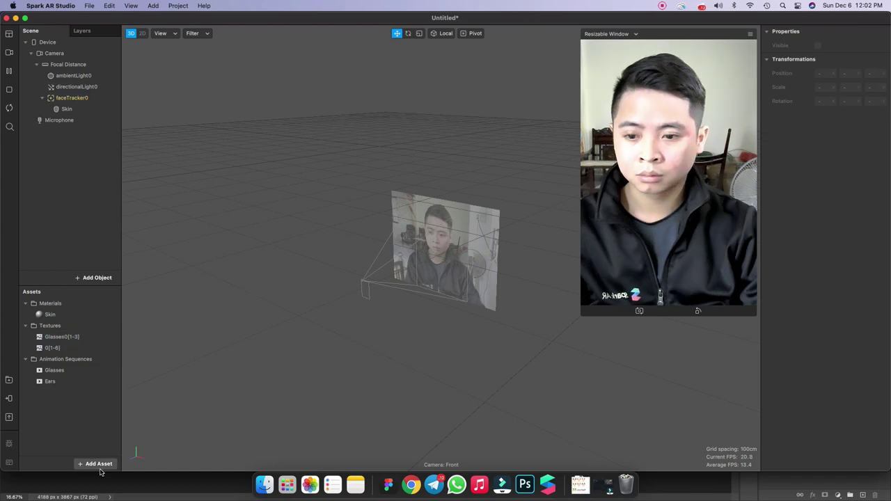
Add a new material named Glasses-mat to the assets
{"action": "left_click", "coordinate": [98, 464]}
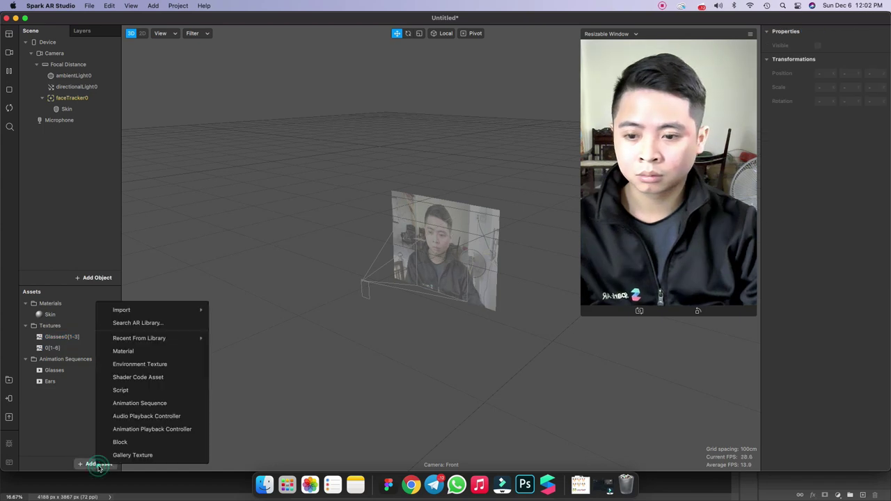
{"action": "left_click", "coordinate": [122, 351]}
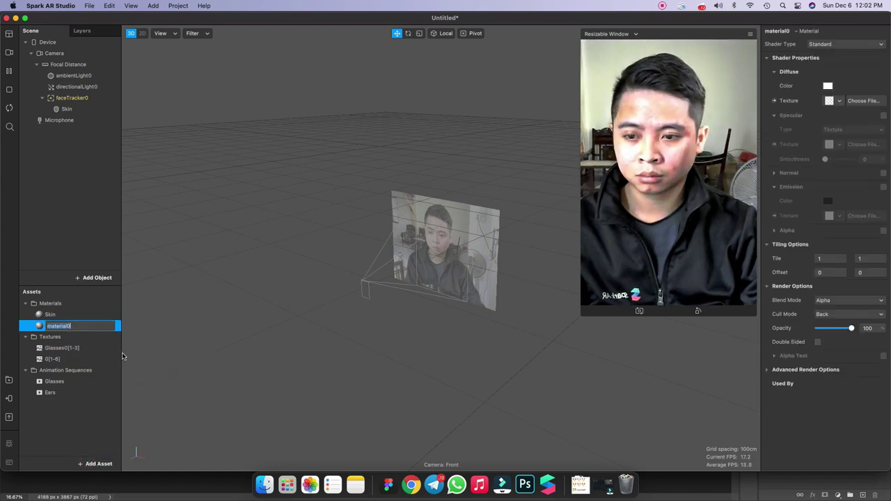
{"action": "type", "text": "Glasses-mat"}
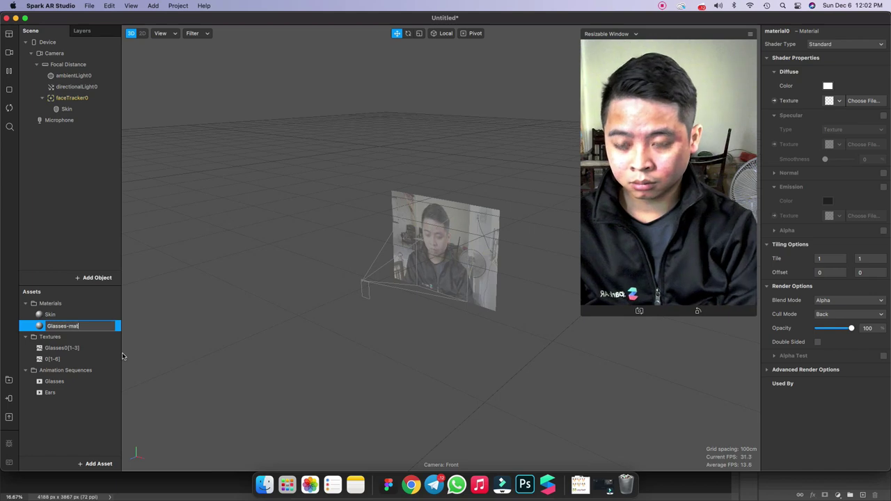
{"action": "key", "text": "Return"}
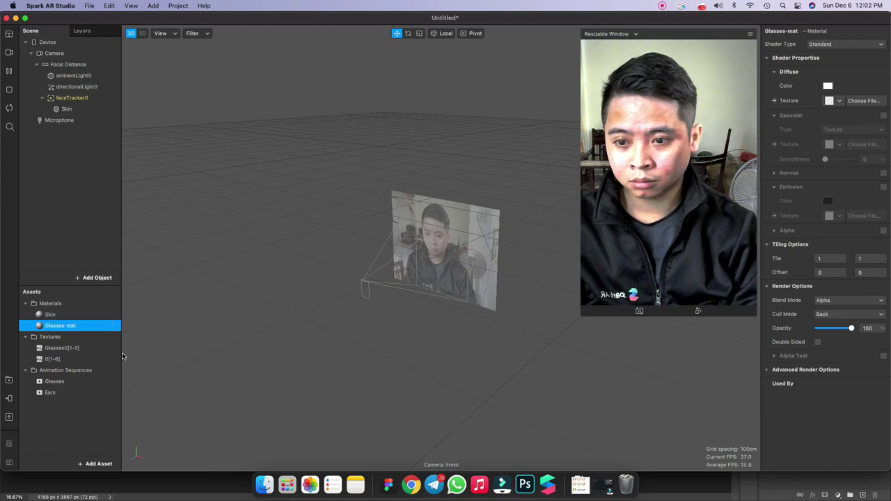
Set the Glasses-mat material's shader type to Flat and its diffuse texture to the Glasses animation sequence
{"action": "left_click", "coordinate": [832, 44]}
{"action": "left_click", "coordinate": [827, 46]}
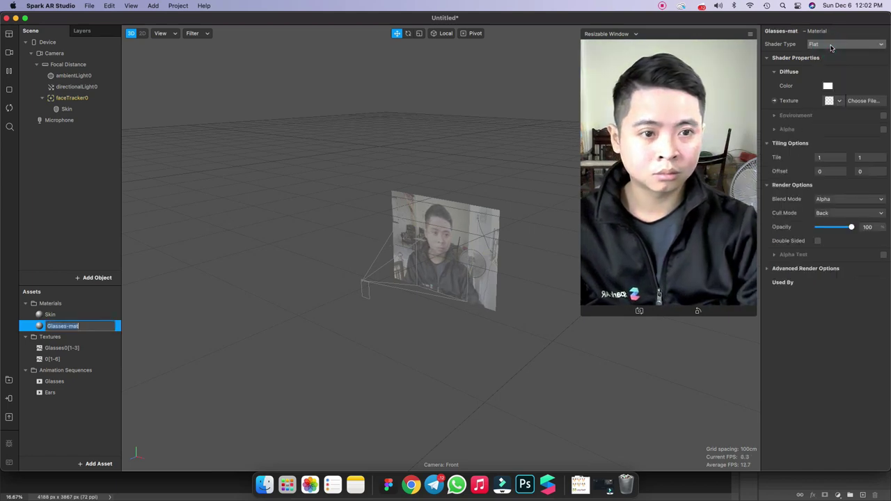
{"action": "left_click", "coordinate": [839, 103]}
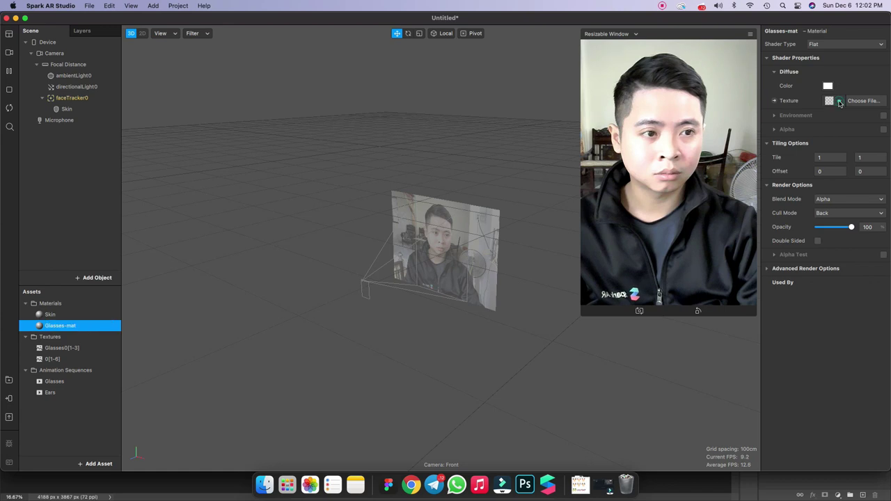
{"action": "left_click", "coordinate": [833, 129]}
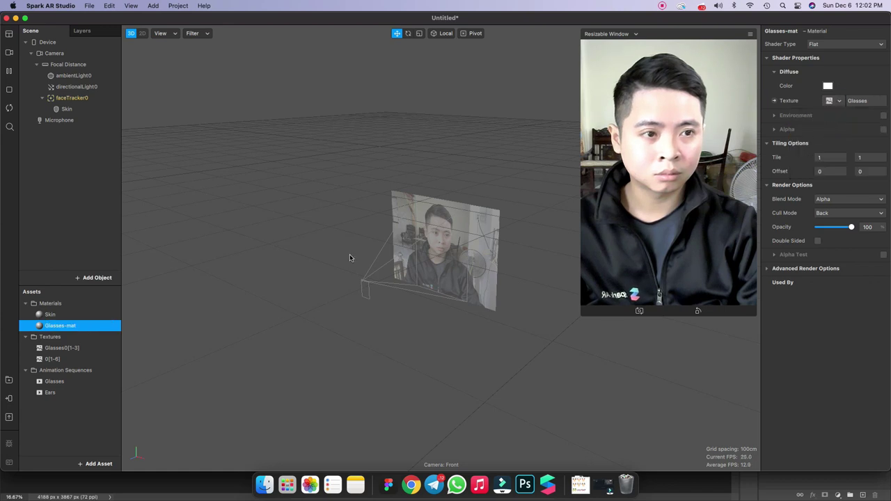
Add another new material to the assets and name it Ears
{"action": "left_click", "coordinate": [95, 464]}
{"action": "left_click", "coordinate": [144, 356]}
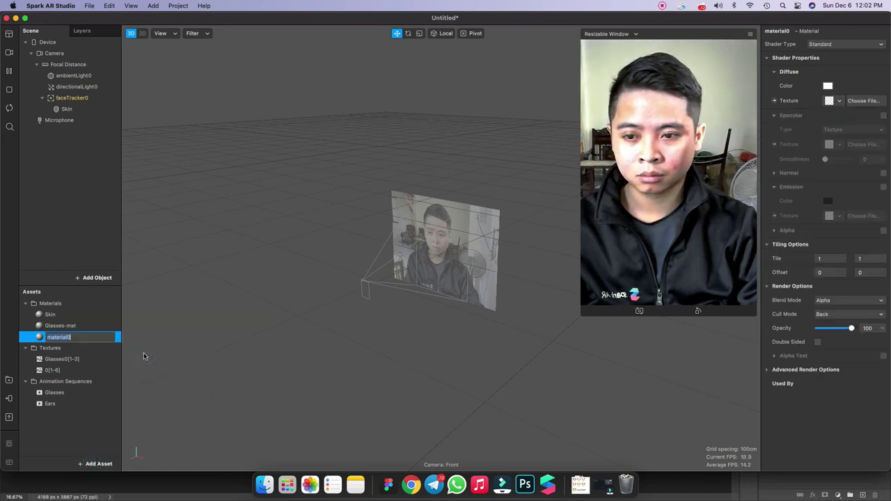
{"action": "type", "text": "E"}
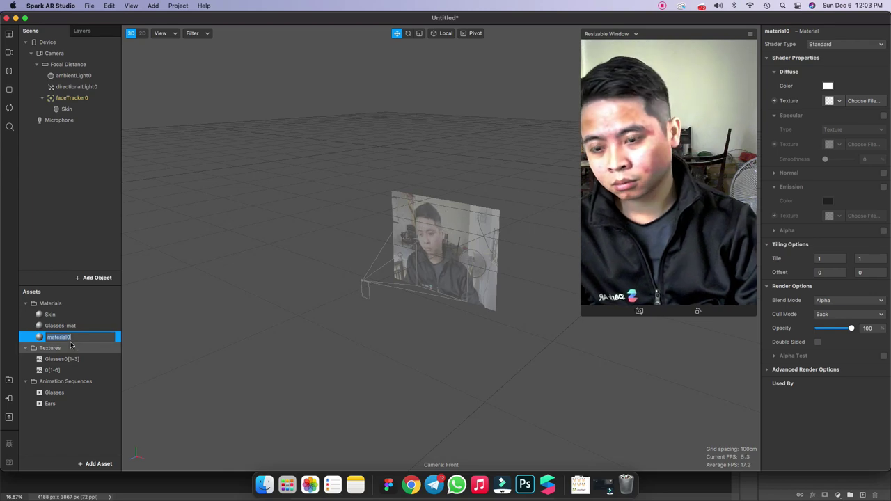
{"action": "type", "text": "ars"}
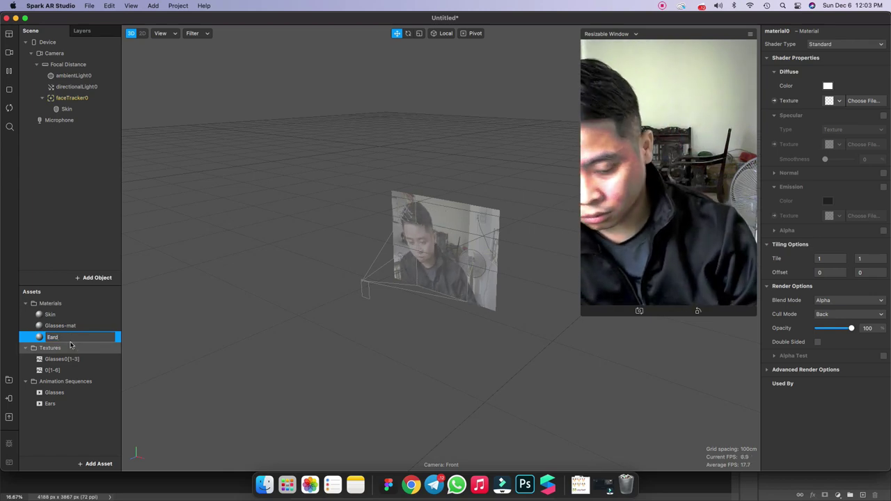
{"action": "key", "text": "Return"}
Set the Ears material's shader type to Flat and its diffuse texture to the Ears animation sequence
{"action": "left_click", "coordinate": [843, 44]}
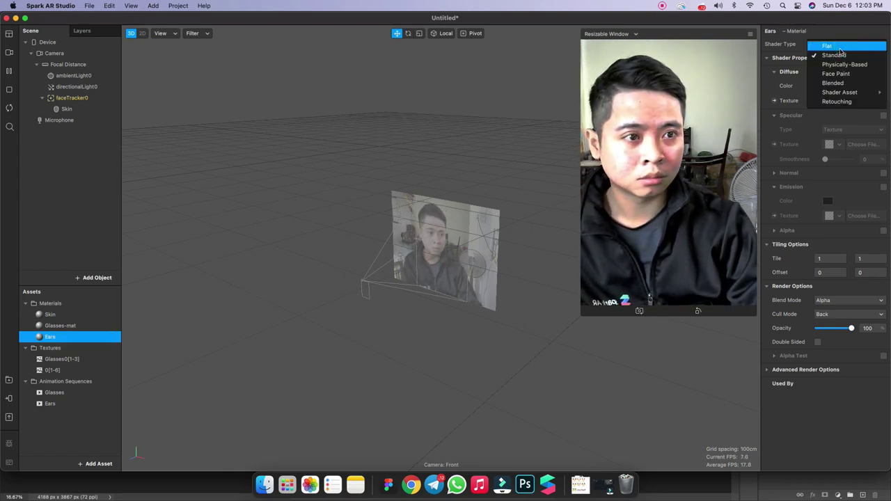
{"action": "left_click", "coordinate": [841, 59]}
{"action": "left_click", "coordinate": [839, 101]}
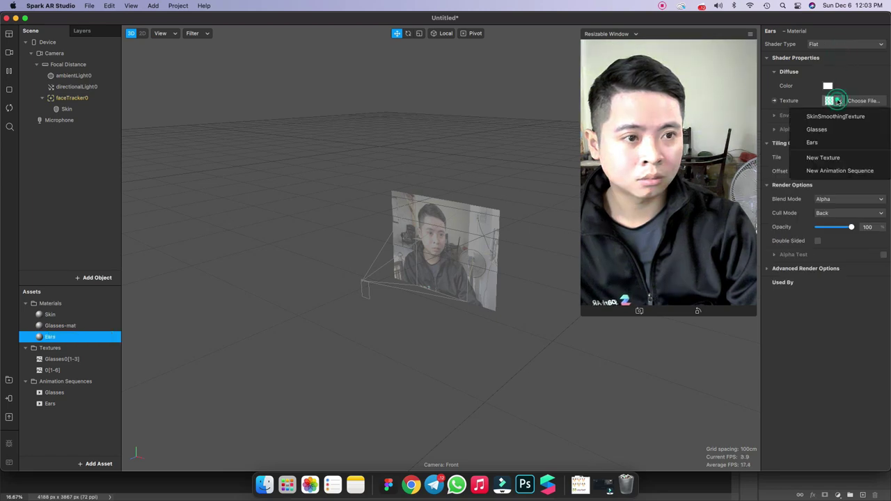
{"action": "left_click", "coordinate": [832, 139]}
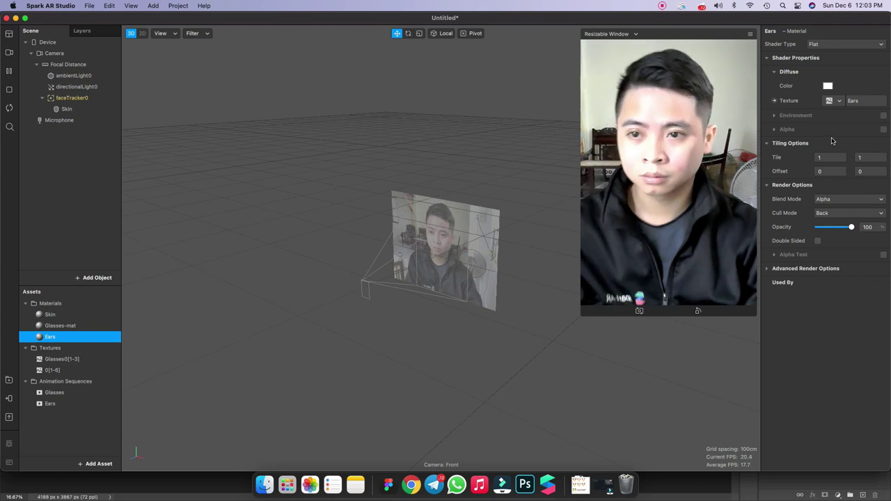
Add a plane under faceTracker0 and rename it Glasses
{"action": "left_click", "coordinate": [74, 98]}
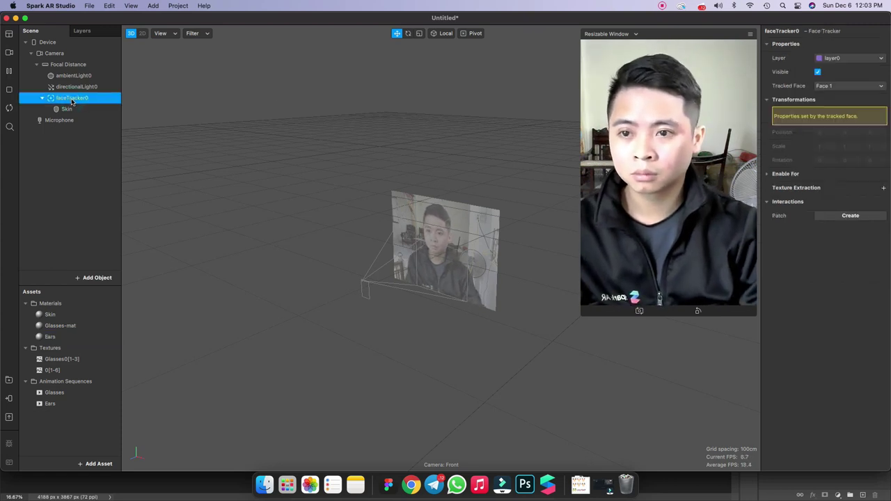
{"action": "right_click", "coordinate": [78, 103]}
{"action": "mouse_move", "coordinate": [96, 107]}
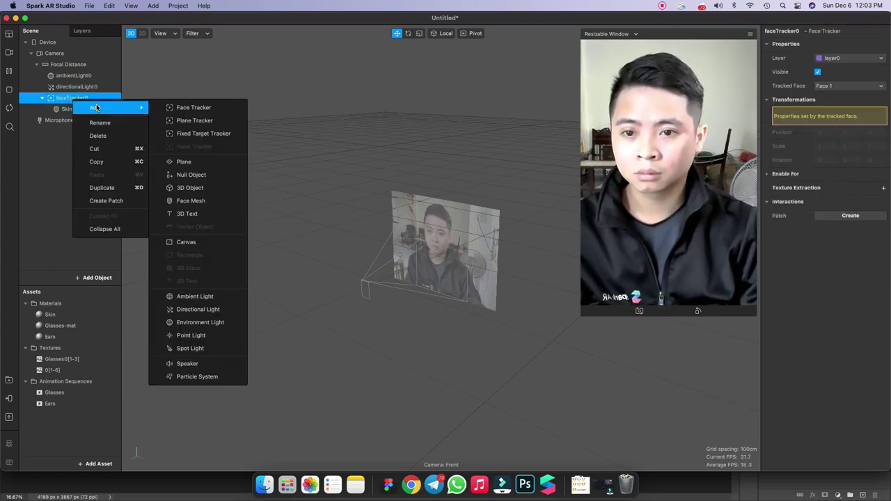
{"action": "left_click", "coordinate": [197, 163]}
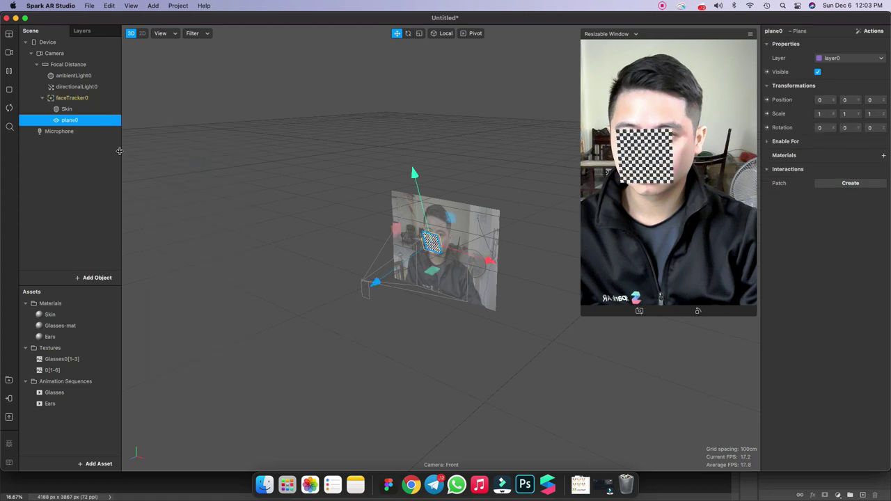
{"action": "double_click", "coordinate": [66, 121]}
{"action": "type", "text": "Glass"}
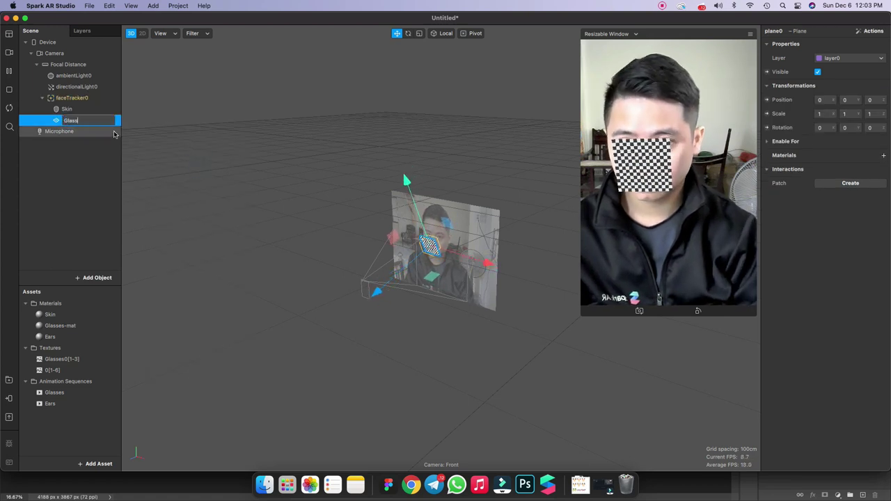
{"action": "type", "text": "es"}
{"action": "key", "text": "Return"}
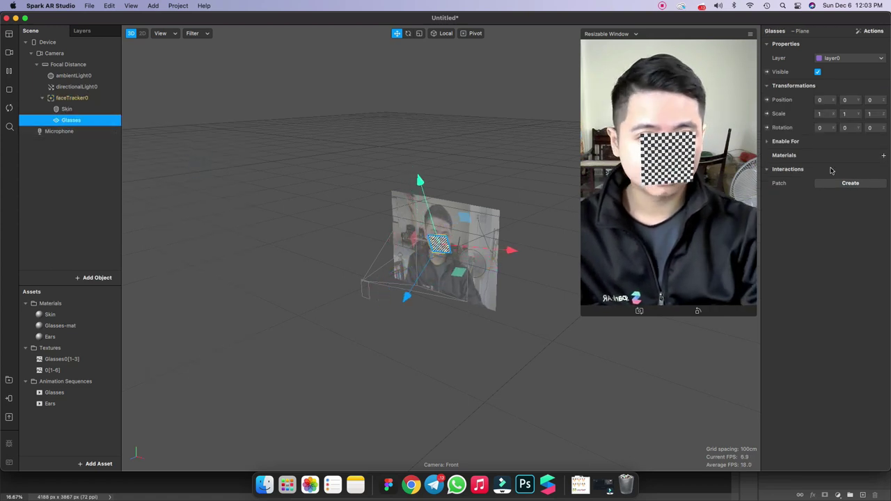
Assign the Glasses-mat material to the Glasses plane and set its X and Y scale to 2
{"action": "left_click", "coordinate": [882, 156]}
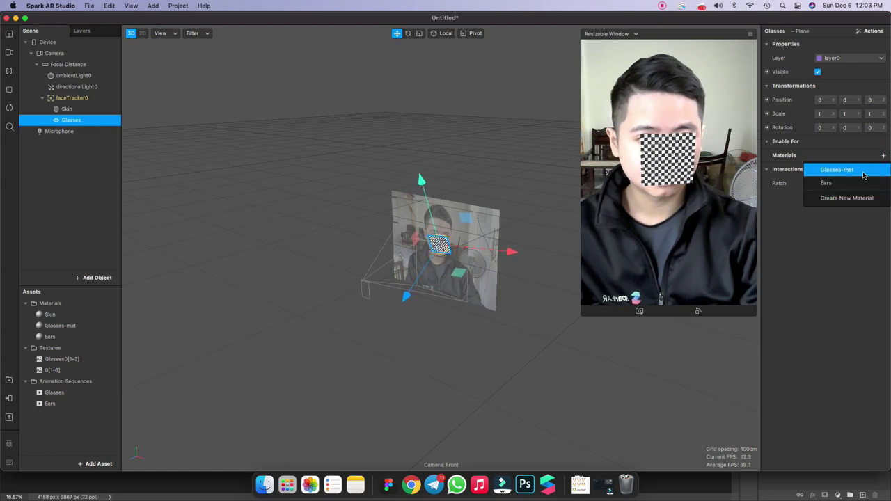
{"action": "left_click", "coordinate": [863, 171]}
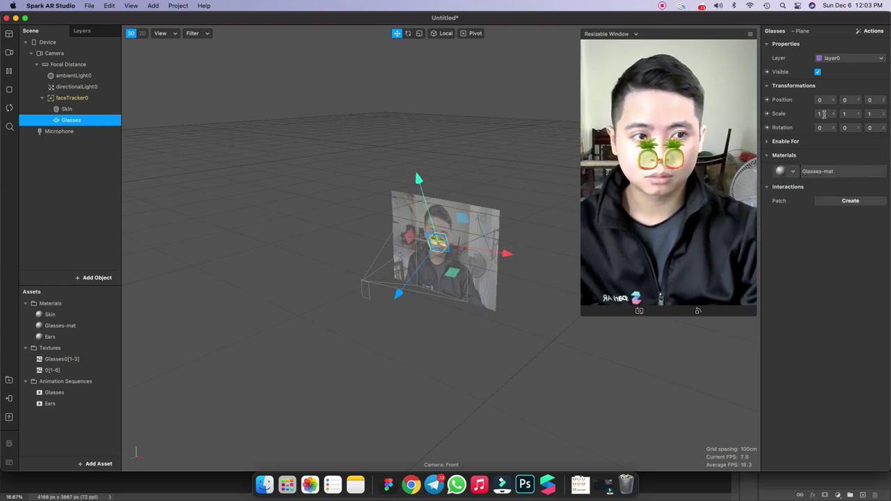
{"action": "left_click_drag", "start_coordinate": [823, 114], "coordinate": [818, 116]}
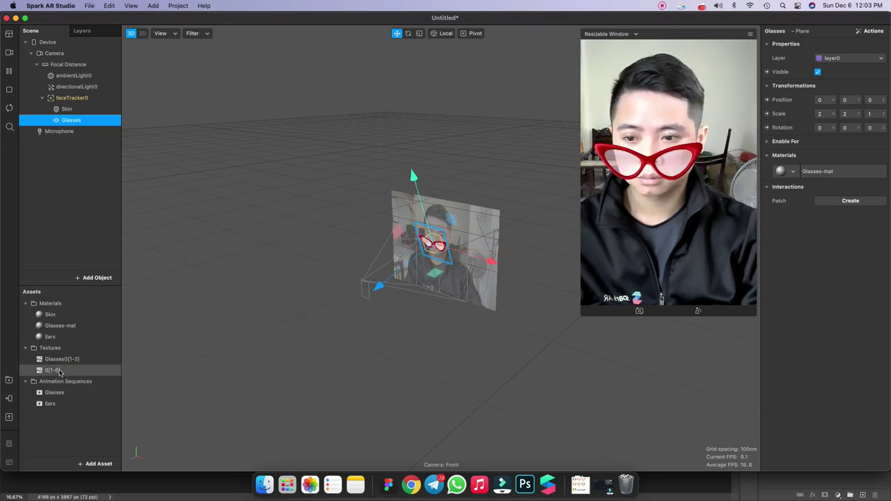
Set the Glasses animation sequence's FPS to 0
{"action": "left_click", "coordinate": [56, 394]}
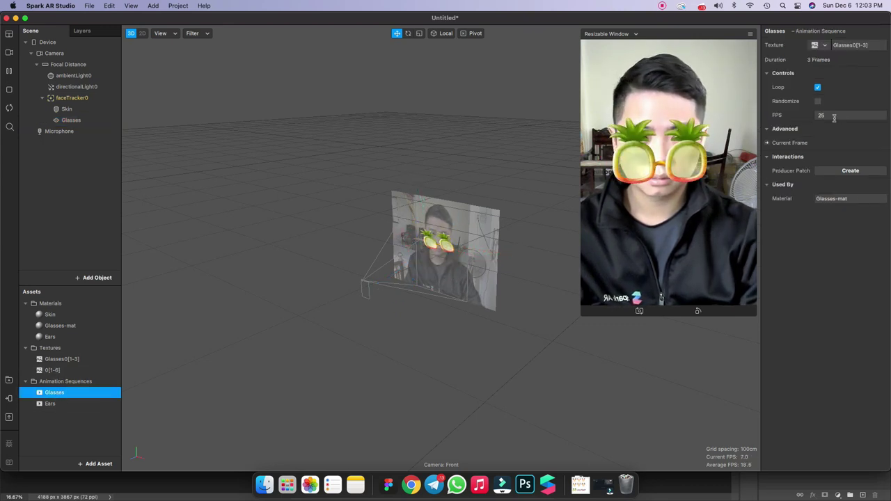
{"action": "left_click_drag", "start_coordinate": [833, 117], "coordinate": [773, 131]}
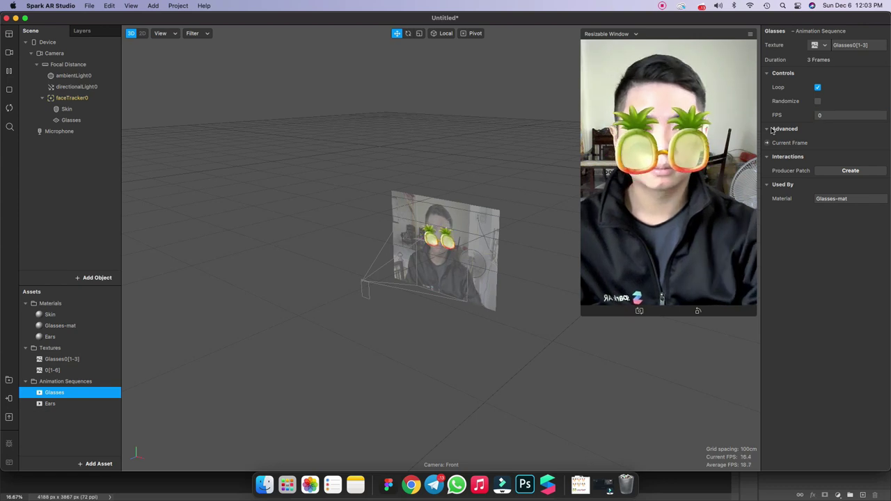
Raise the Glasses plane by setting its Y position to 0.05
{"action": "left_click", "coordinate": [71, 120]}
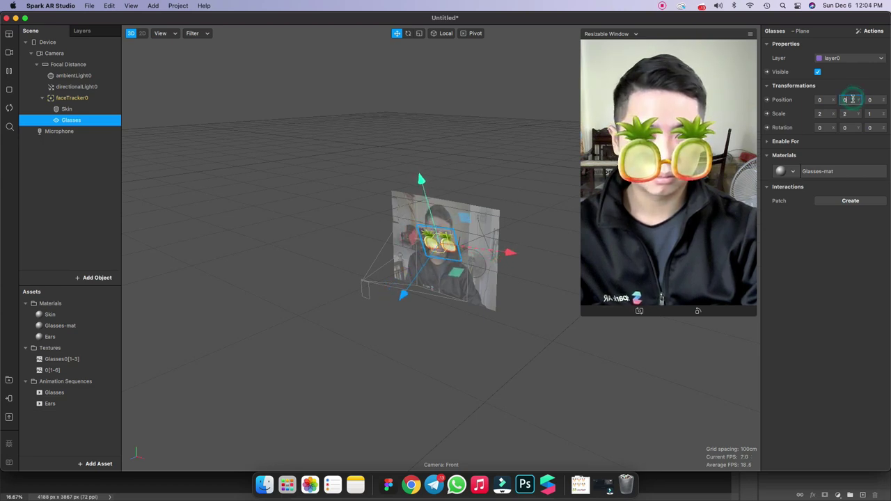
{"action": "type", "text": ".0"}
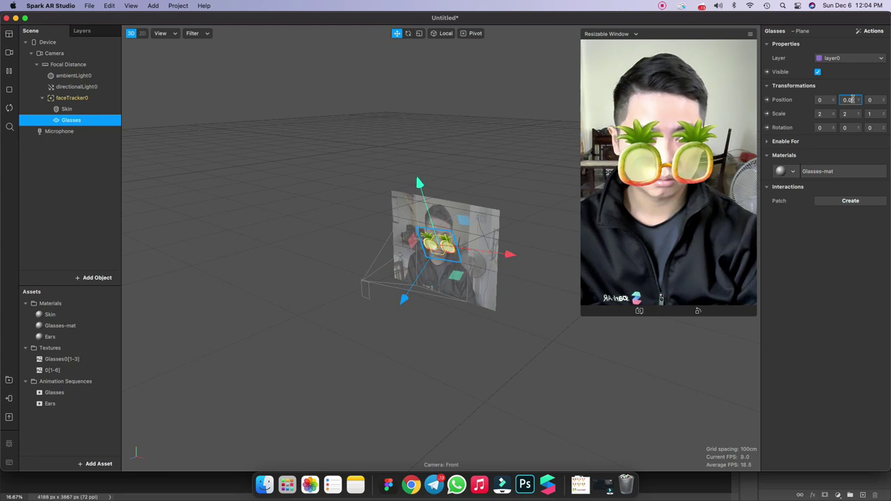
{"action": "type", "text": "2"}
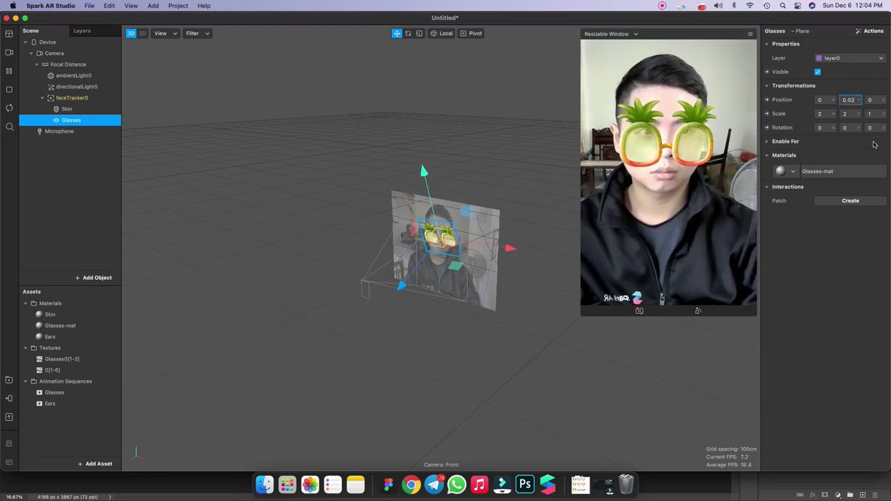
{"action": "key", "text": "BackSpace"}
{"action": "type", "text": "5"}
{"action": "key", "text": "Return"}
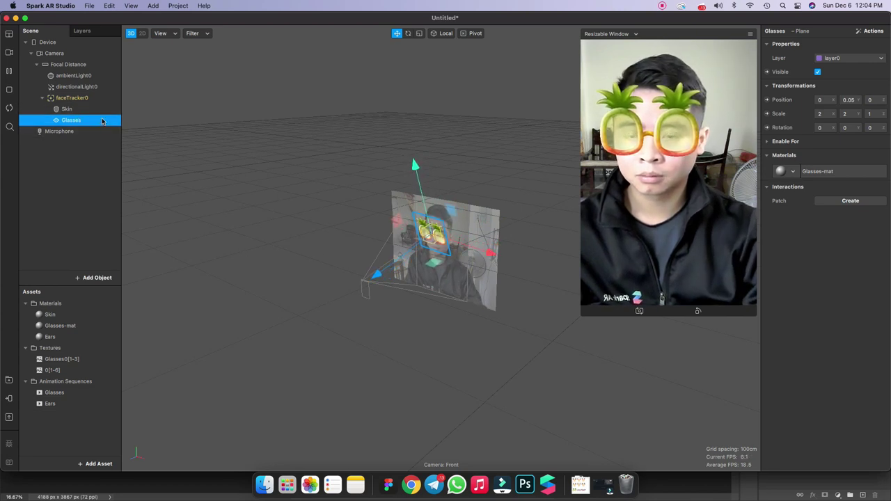
Duplicate the Glasses plane, rename the copy Ears and switch its material to Ears
{"action": "right_click", "coordinate": [78, 122]}
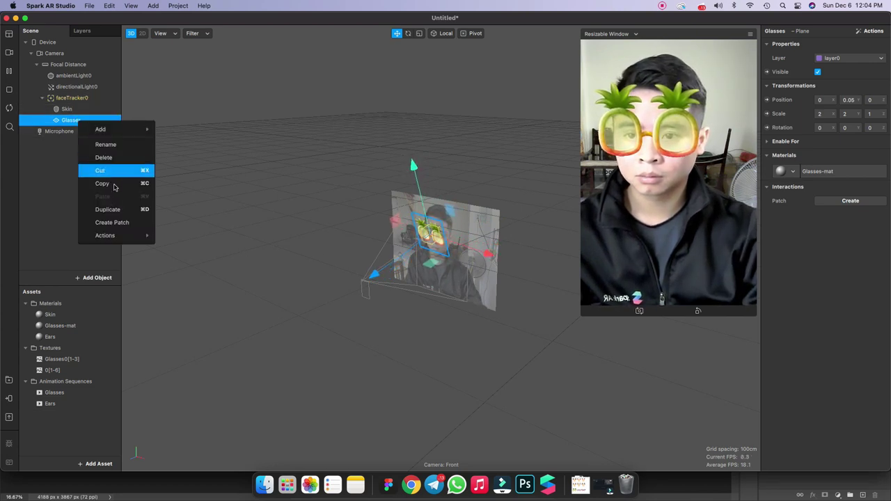
{"action": "left_click", "coordinate": [119, 209]}
{"action": "double_click", "coordinate": [77, 132]}
{"action": "type", "text": "Ears"}
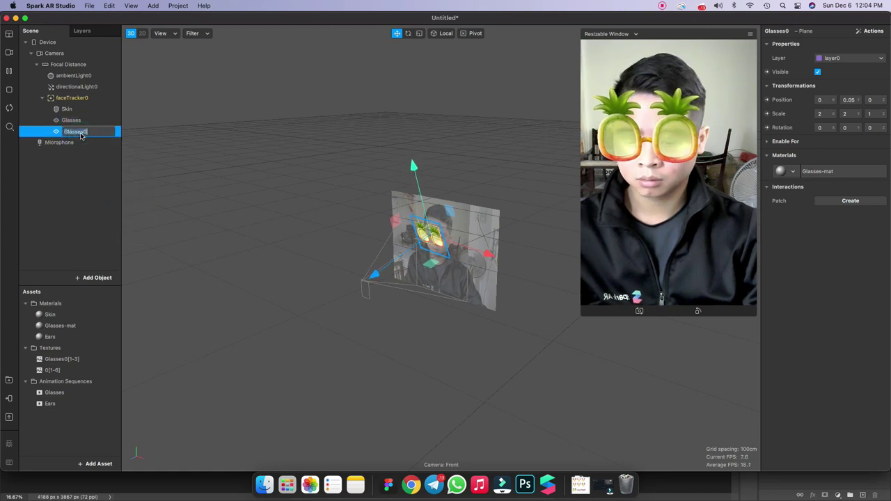
{"action": "key", "text": "Return"}
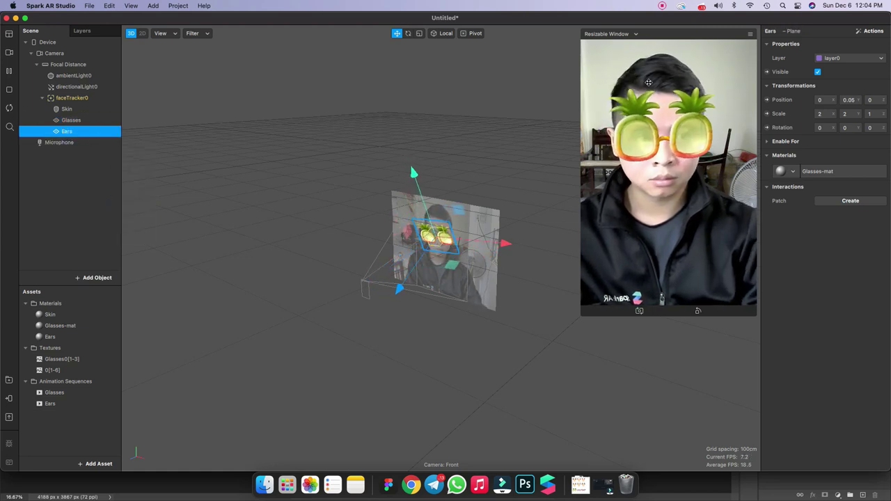
{"action": "left_click", "coordinate": [793, 174]}
{"action": "left_click", "coordinate": [803, 201]}
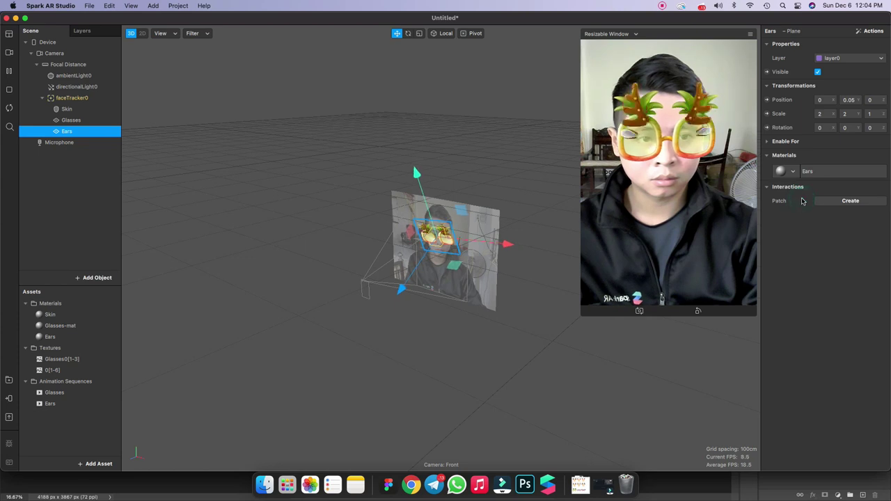
Set the Ears animation sequence's FPS to 0
{"action": "left_click", "coordinate": [50, 403]}
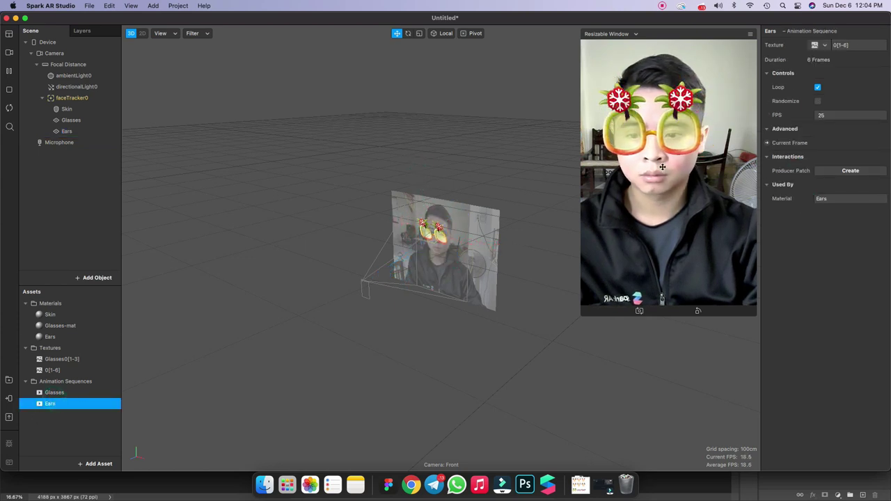
{"action": "left_click", "coordinate": [849, 115]}
{"action": "type", "text": "25"}
{"action": "key", "text": "Return"}
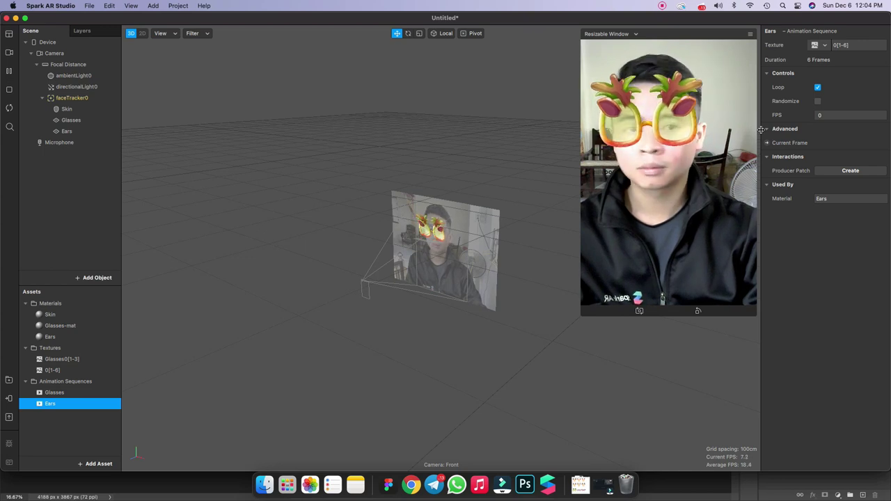
Show the Patch Editor and enlarge it to take up most of the viewport's height
{"action": "left_click", "coordinate": [9, 33]}
{"action": "left_click", "coordinate": [48, 44]}
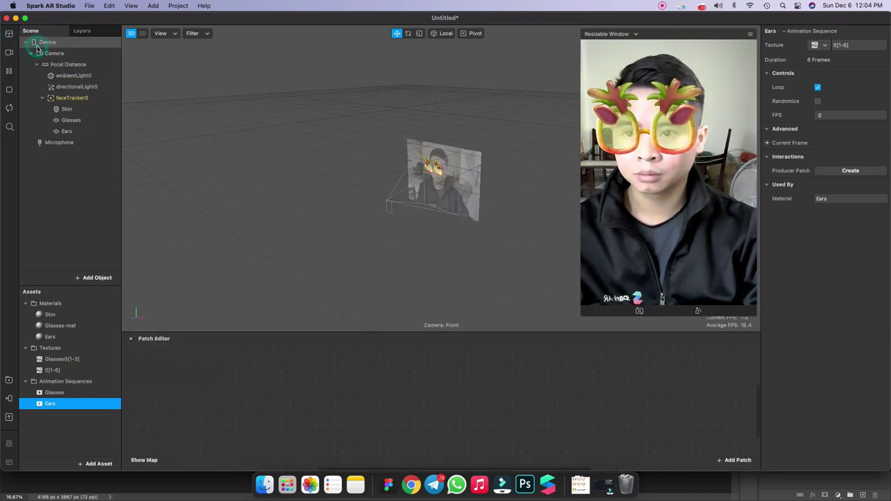
{"action": "left_click_drag", "start_coordinate": [325, 328], "coordinate": [332, 166]}
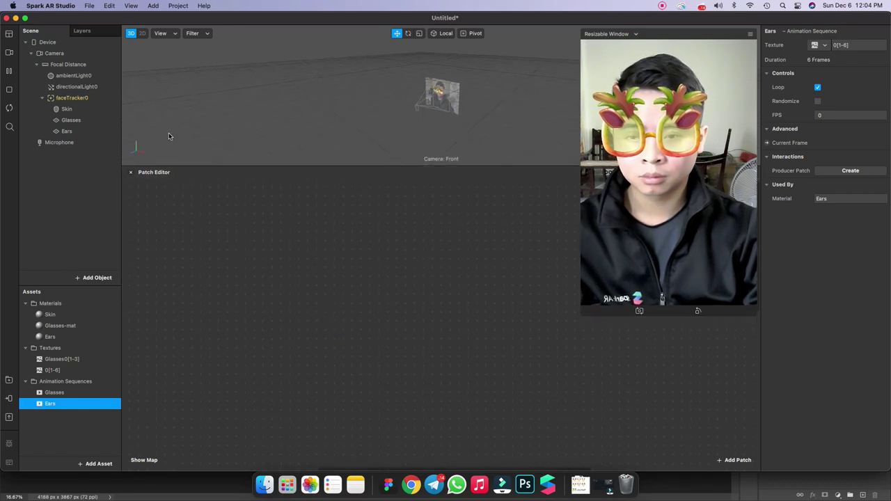
Create a producer patch for faceTracker0
{"action": "left_click", "coordinate": [80, 99]}
{"action": "left_click", "coordinate": [850, 215]}
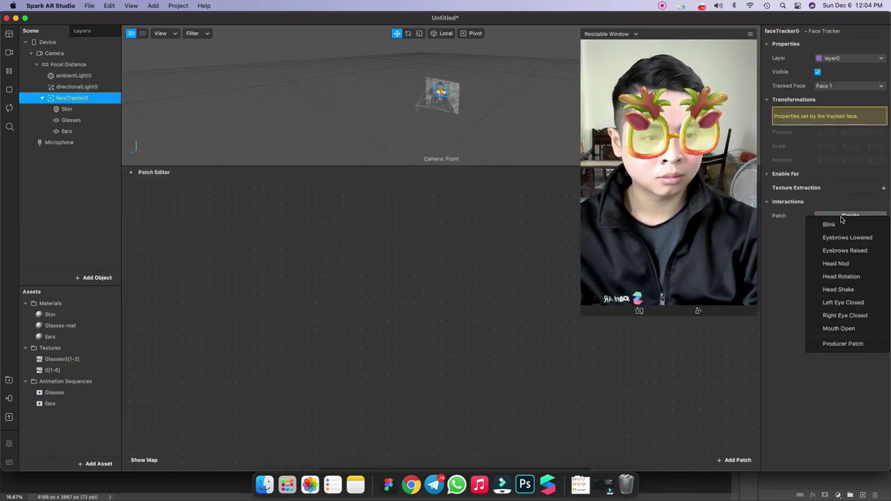
{"action": "left_click", "coordinate": [849, 344]}
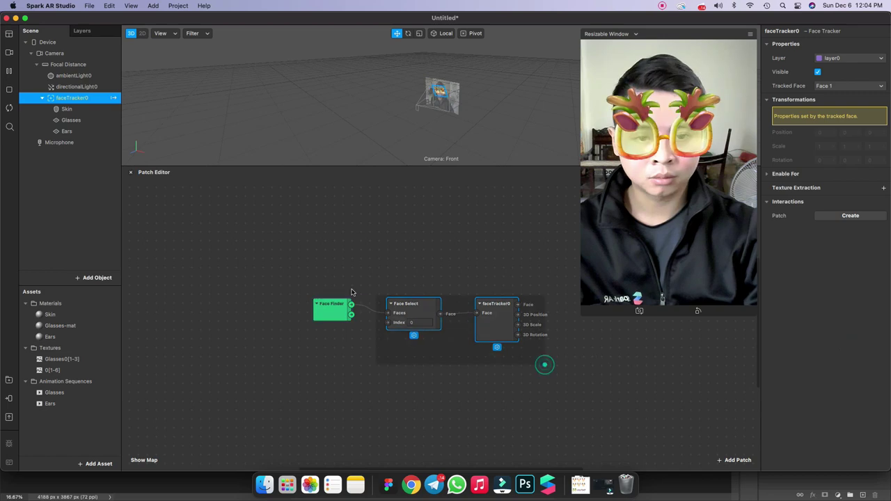
Add a Forehead face landmark patch beside the faceTracker0 patch and connect the tracker's Face output to its Face input
{"action": "scroll", "coordinate": [503, 312], "scroll_direction": "right", "scroll_amount": 5}
{"action": "double_click", "coordinate": [409, 317]}
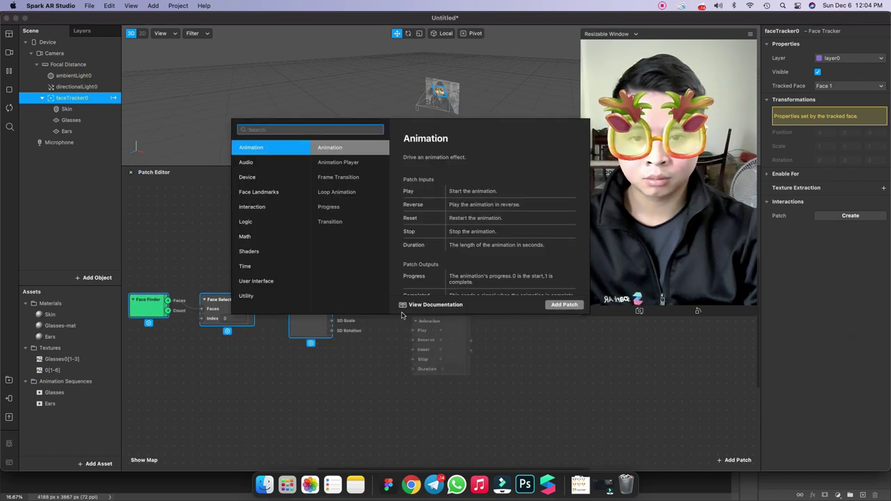
{"action": "left_click", "coordinate": [257, 195]}
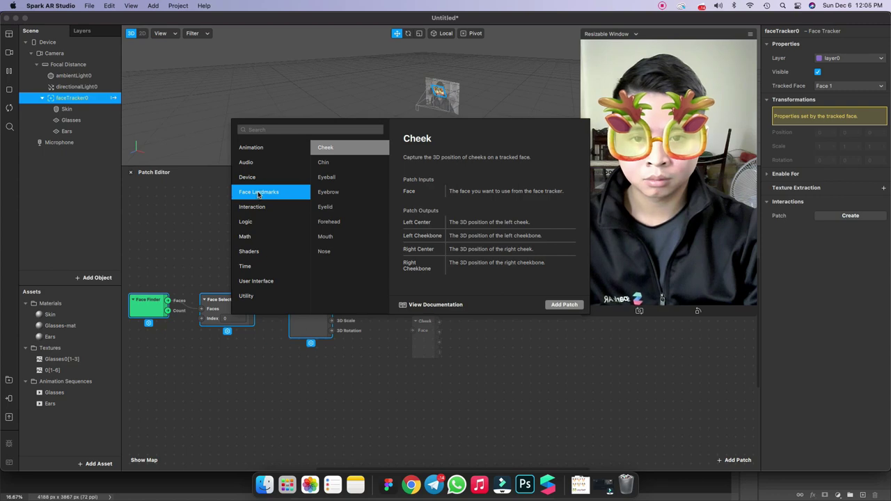
{"action": "left_click", "coordinate": [338, 253]}
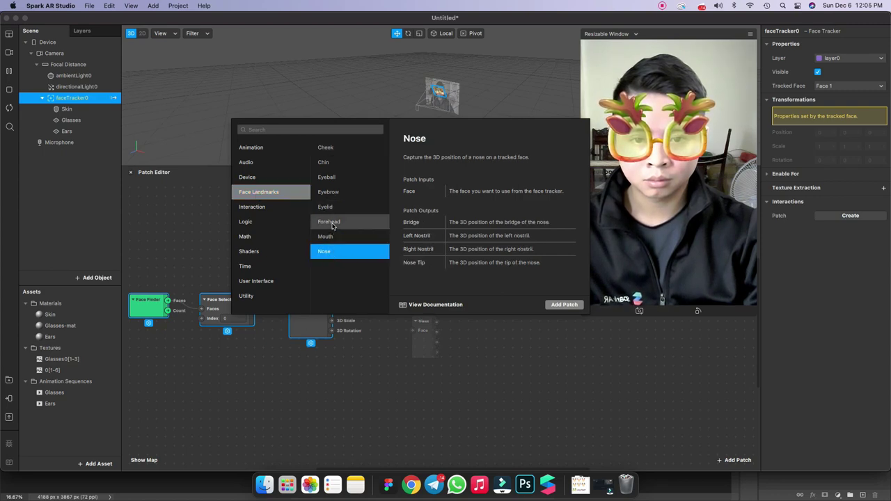
{"action": "left_click", "coordinate": [333, 223]}
{"action": "left_click", "coordinate": [564, 304]}
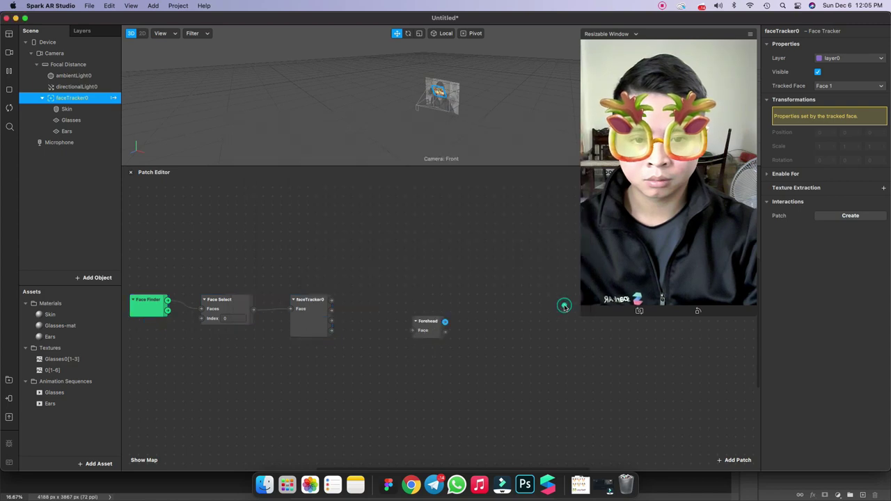
{"action": "left_click_drag", "start_coordinate": [417, 315], "coordinate": [358, 300]}
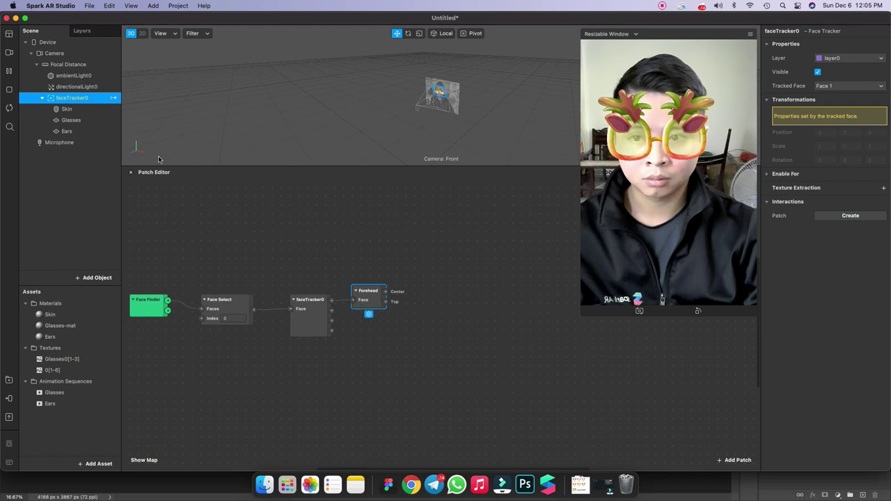
Create a 3D Position patch for the Ears plane and connect the Forehead patch's Top output to it
{"action": "left_click", "coordinate": [71, 133]}
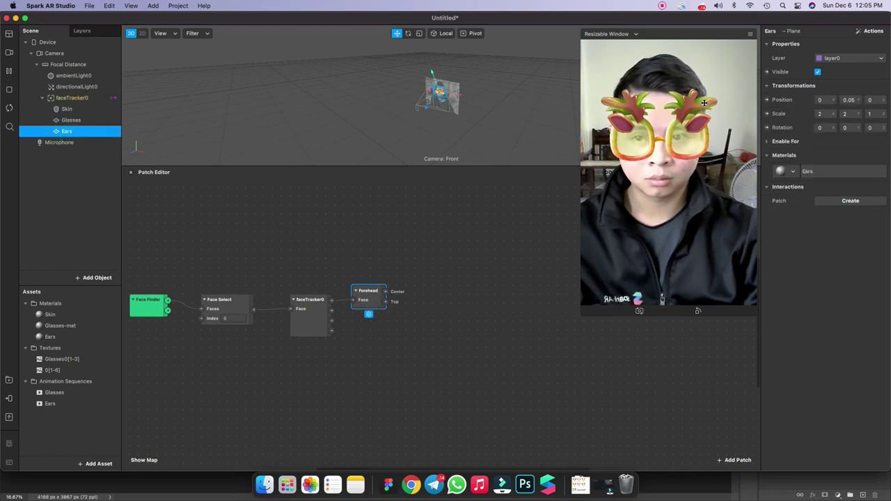
{"action": "left_click", "coordinate": [766, 100]}
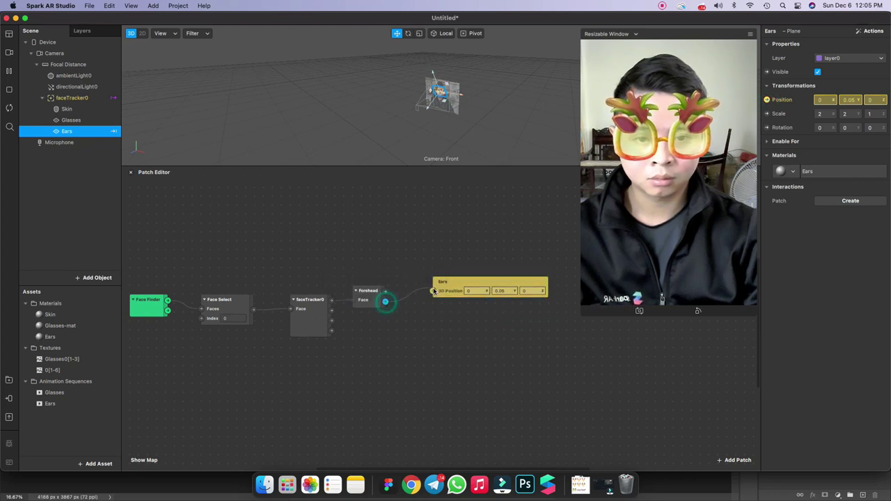
{"action": "left_click_drag", "start_coordinate": [385, 300], "coordinate": [432, 292]}
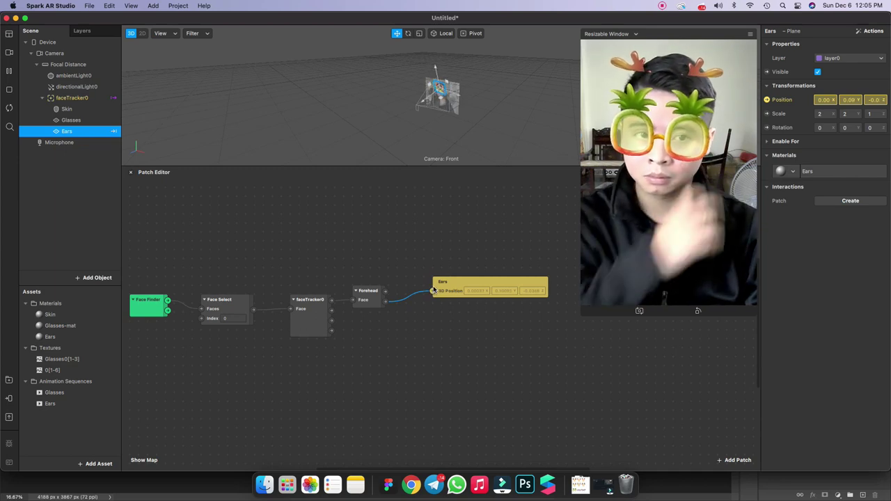
Enable Alpha Test on both the Ears and Glasses-mat materials
{"action": "left_click", "coordinate": [68, 337]}
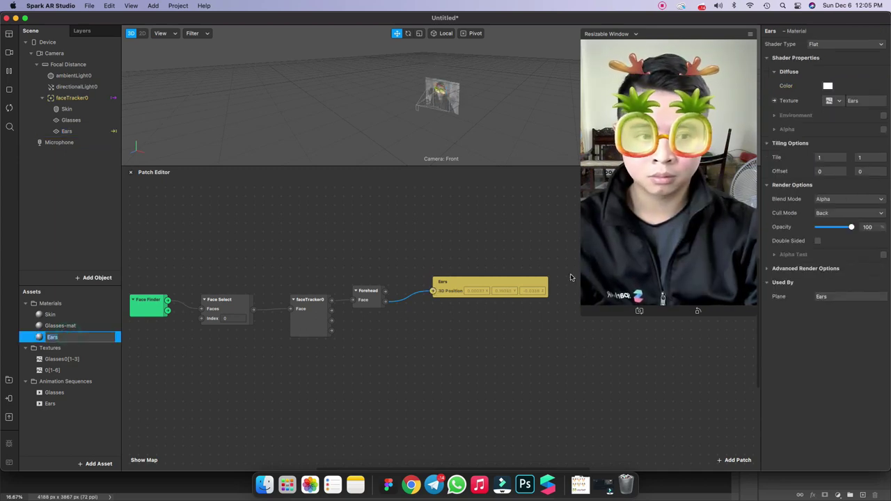
{"action": "left_click", "coordinate": [882, 255]}
{"action": "left_click", "coordinate": [60, 325]}
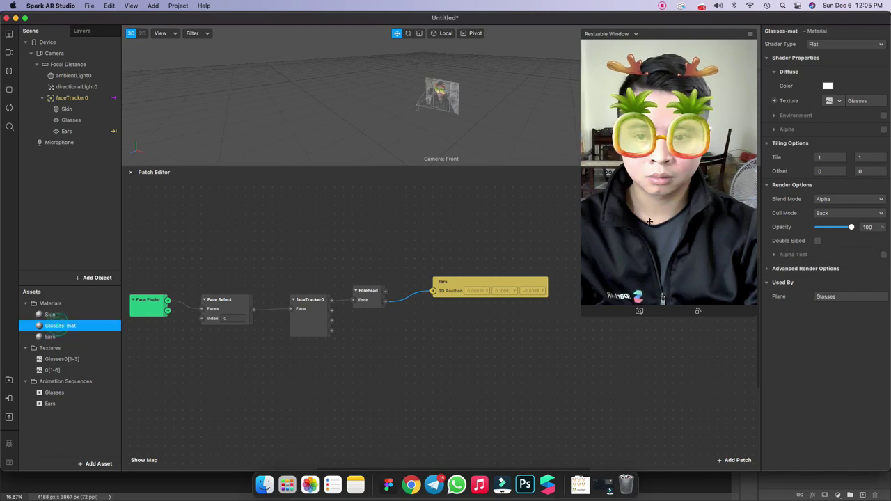
{"action": "left_click", "coordinate": [883, 255]}
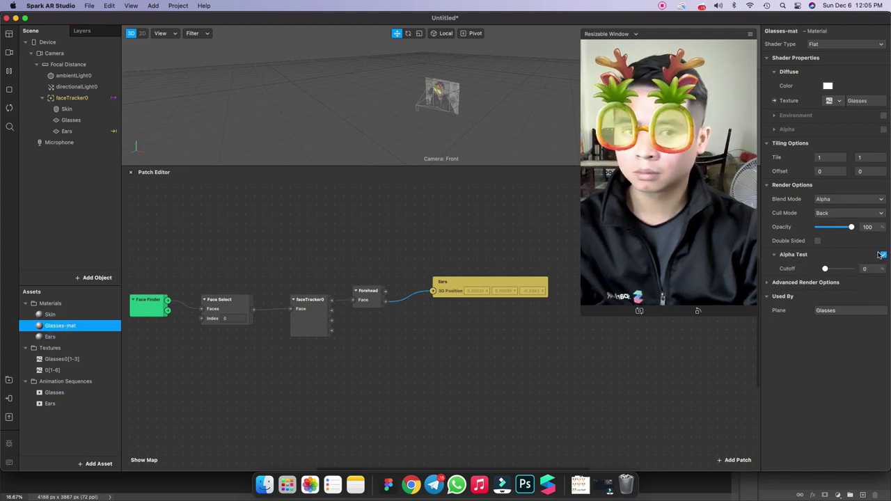
Try driving the Glasses plane's position from the Forehead patch's Center output through a 3D Position patch placed above the Ears patch
{"action": "left_click", "coordinate": [73, 121]}
{"action": "left_click", "coordinate": [765, 102]}
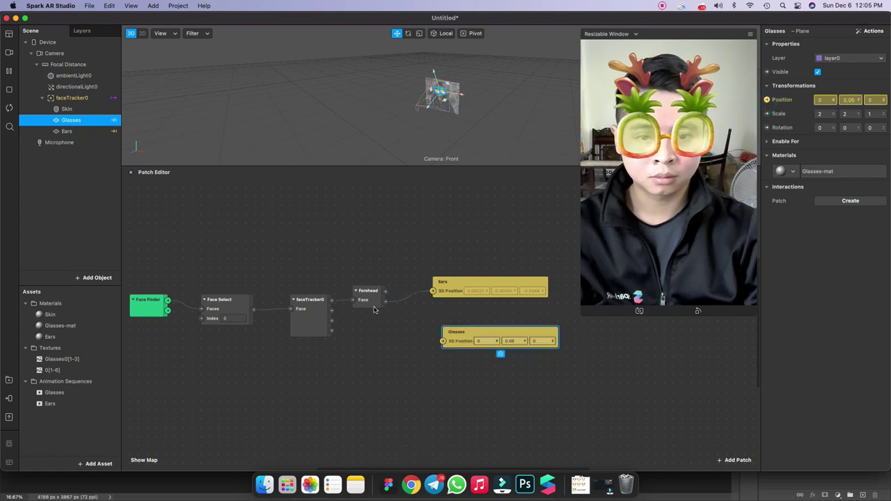
{"action": "left_click_drag", "start_coordinate": [452, 297], "coordinate": [456, 315]}
{"action": "left_click_drag", "start_coordinate": [449, 281], "coordinate": [459, 272]}
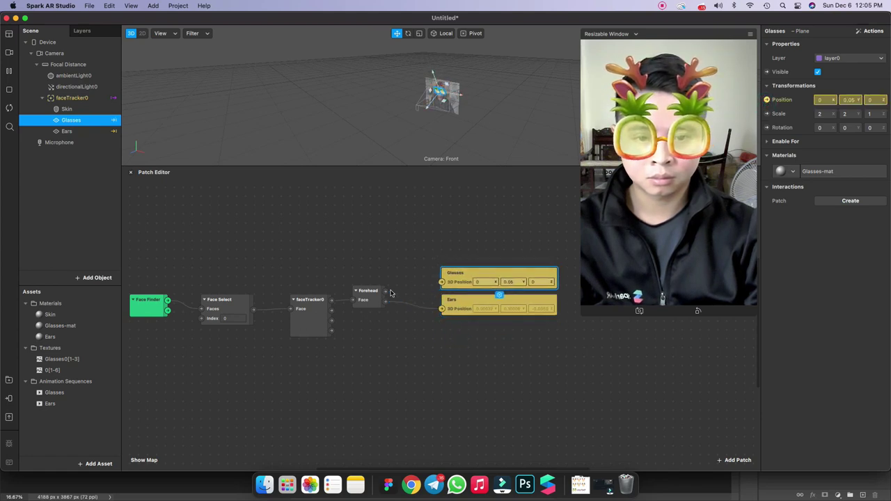
{"action": "left_click_drag", "start_coordinate": [386, 291], "coordinate": [435, 322]}
{"action": "left_click", "coordinate": [446, 282]}
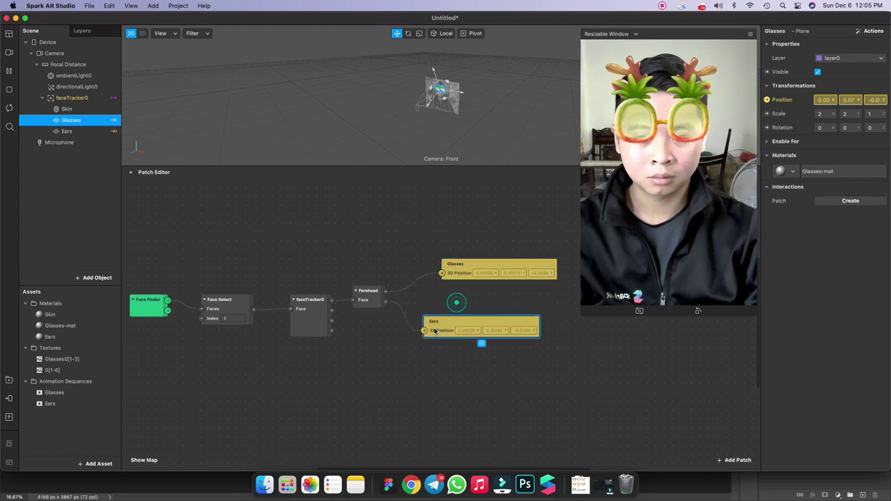
{"action": "left_click_drag", "start_coordinate": [453, 281], "coordinate": [436, 284]}
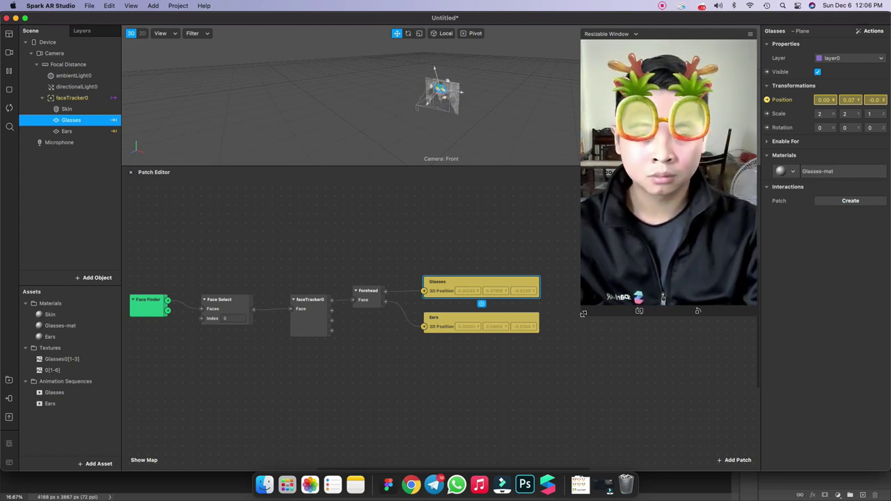
Shrink the preview window and move the Glasses and Ears position patches farther away from the Forehead patch
{"action": "left_click_drag", "start_coordinate": [581, 316], "coordinate": [606, 257]}
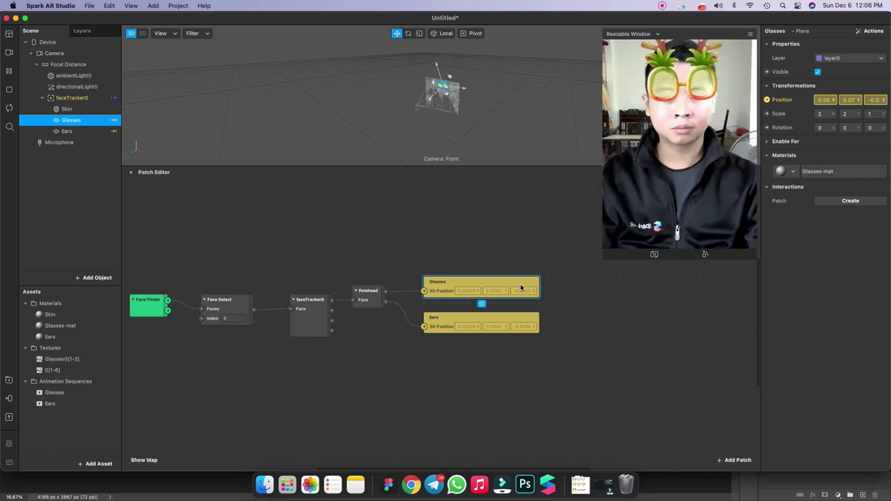
{"action": "left_click_drag", "start_coordinate": [522, 286], "coordinate": [691, 295]}
{"action": "left_click_drag", "start_coordinate": [518, 322], "coordinate": [697, 331]}
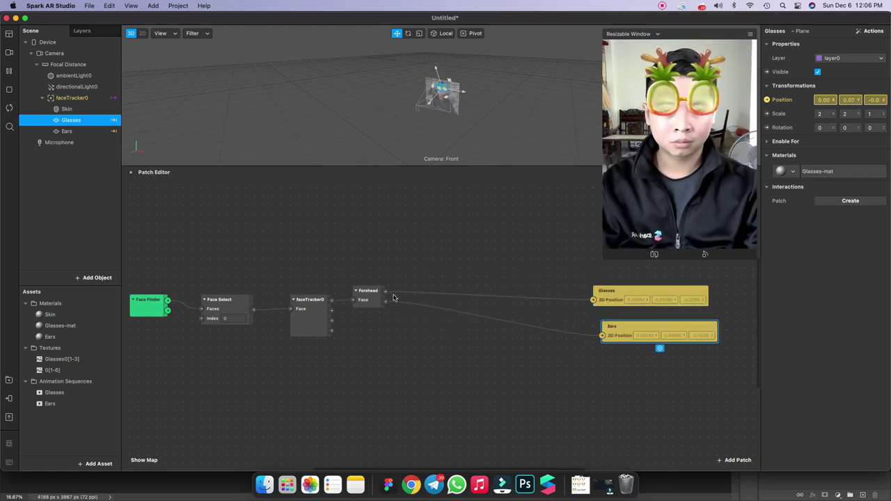
{"action": "left_click_drag", "start_coordinate": [385, 291], "coordinate": [399, 291]}
{"action": "type", "text": "unpack"}
{"action": "key", "text": "Return"}
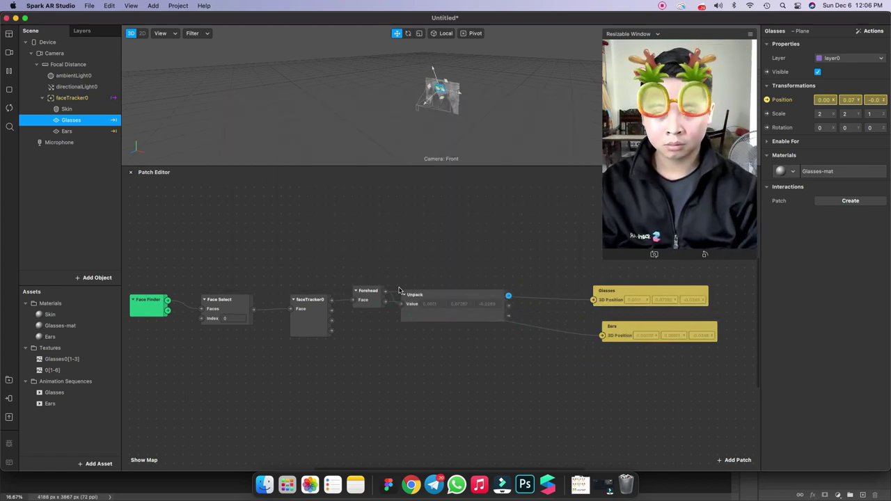
{"action": "left_click_drag", "start_coordinate": [468, 278], "coordinate": [478, 256]}
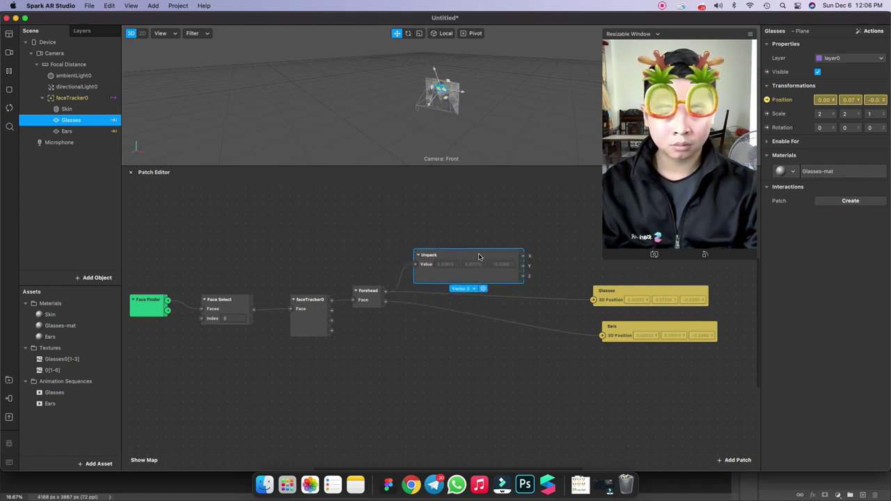
{"action": "key", "text": "BackSpace"}
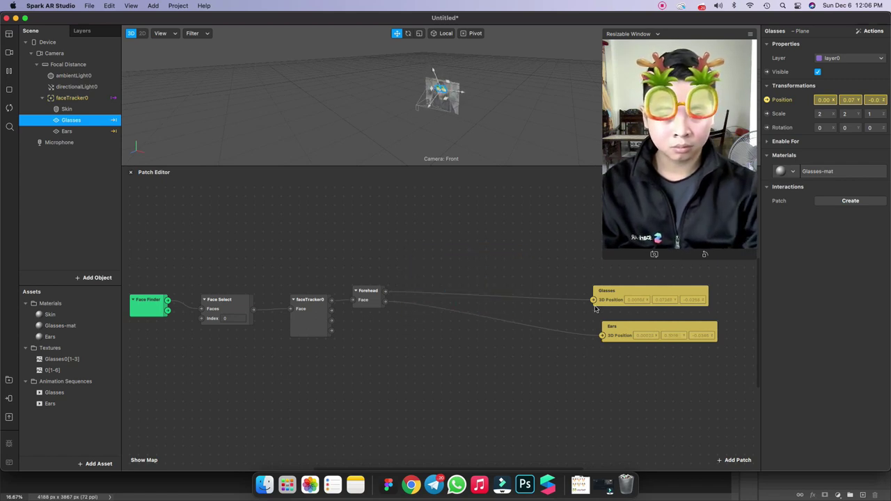
Disconnect and delete the Glasses position patch, and move the Ears patch back beside the Forehead patch
{"action": "left_click_drag", "start_coordinate": [595, 308], "coordinate": [519, 279]}
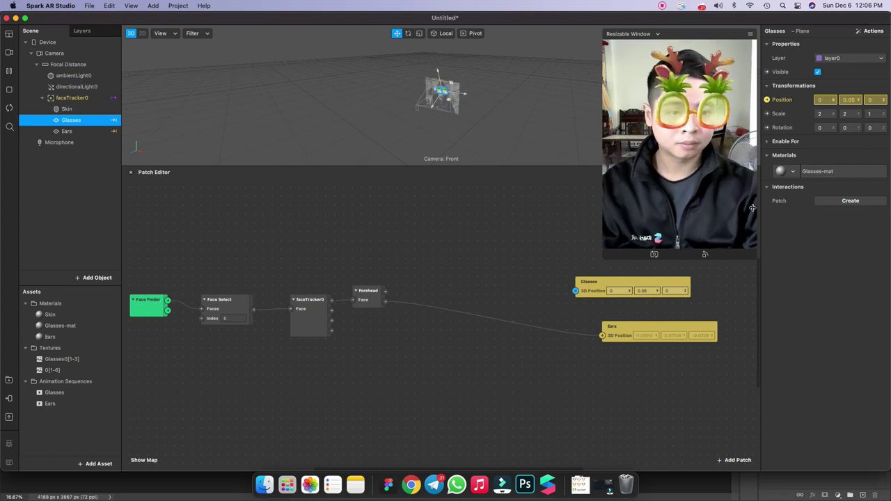
{"action": "left_click", "coordinate": [597, 293]}
{"action": "key", "text": "BackSpace"}
{"action": "left_click_drag", "start_coordinate": [623, 331], "coordinate": [425, 300]}
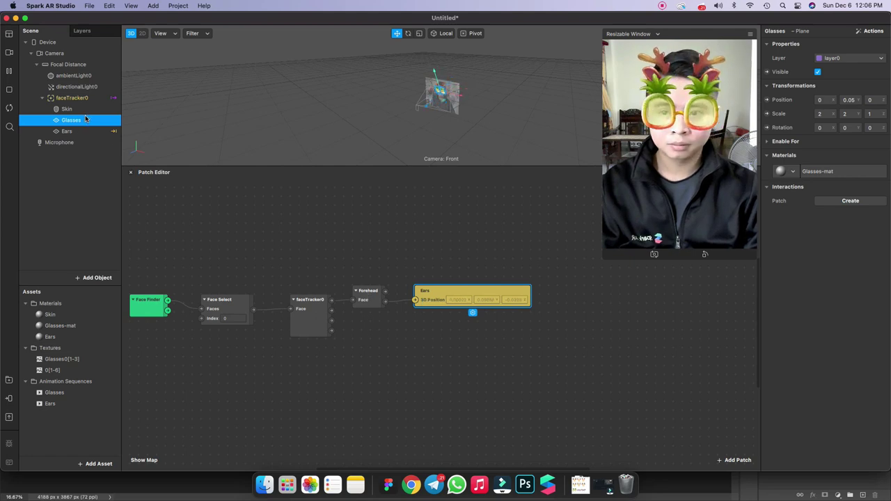
Adjust the Glasses plane's position to a small negative Z offset and a Y value of 0.04
{"action": "left_click", "coordinate": [874, 99]}
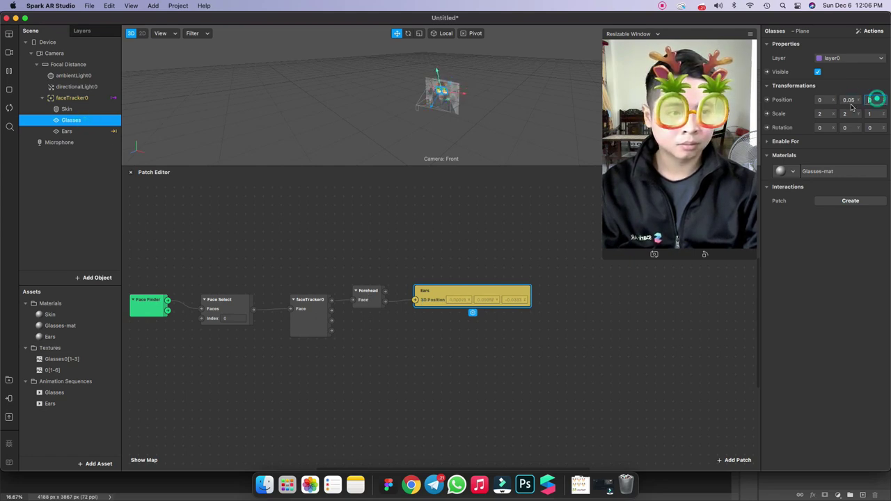
{"action": "type", "text": "-"}
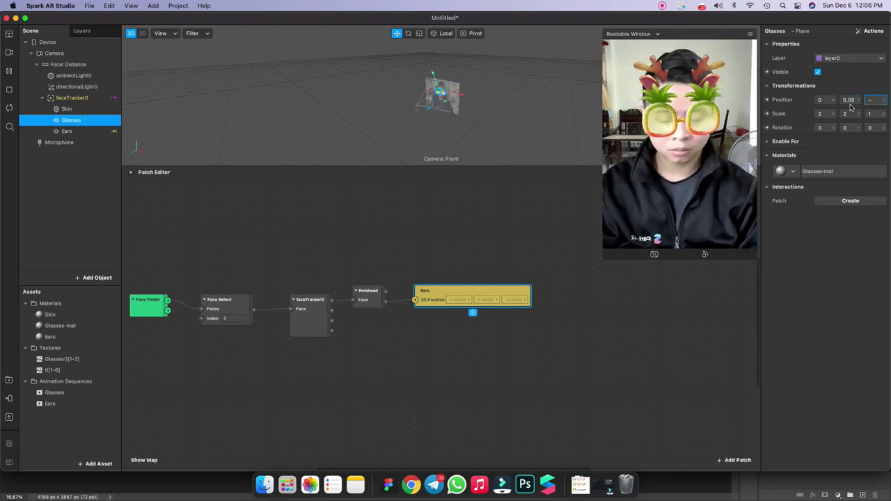
{"action": "type", "text": "0.2"}
{"action": "key", "text": "BackSpace"}
{"action": "key", "text": "BackSpace"}
{"action": "key", "text": "BackSpace"}
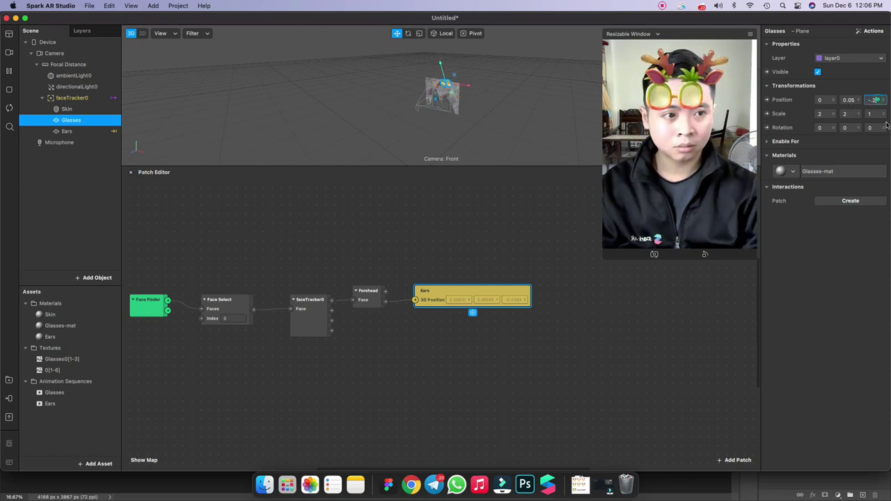
{"action": "type", "text": "2"}
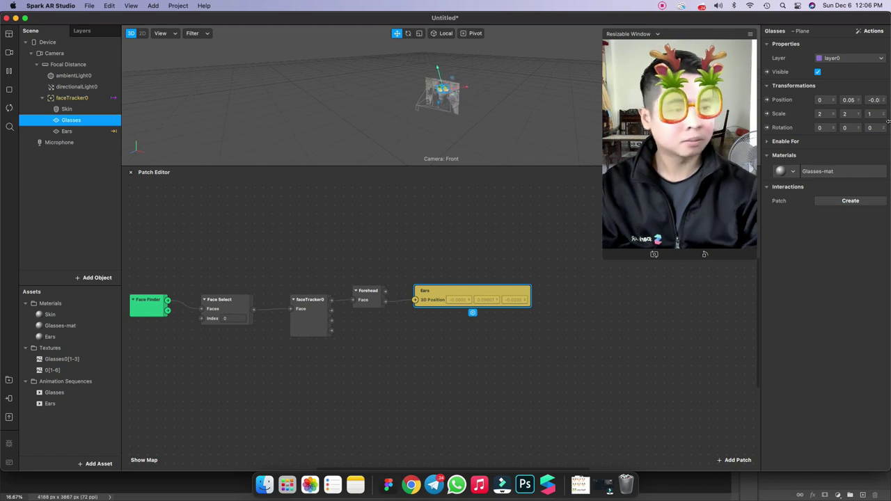
{"action": "left_click", "coordinate": [875, 100]}
{"action": "type", "text": "-0.0"}
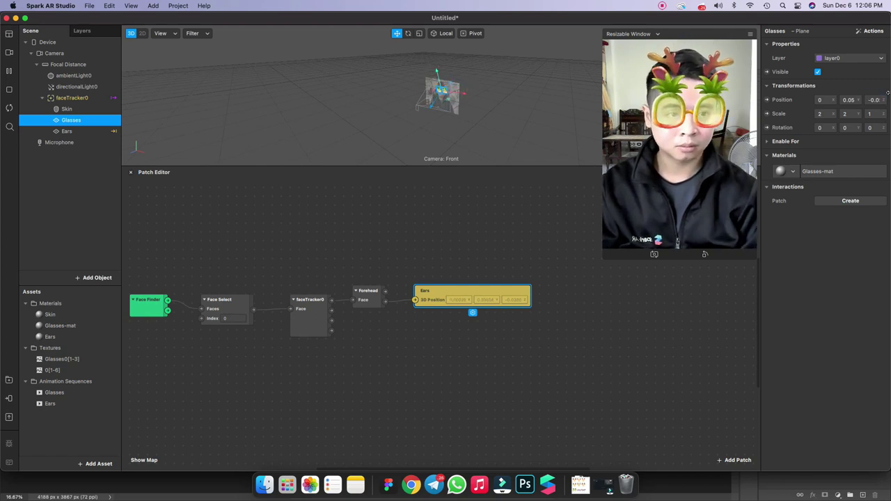
{"action": "left_click", "coordinate": [858, 102]}
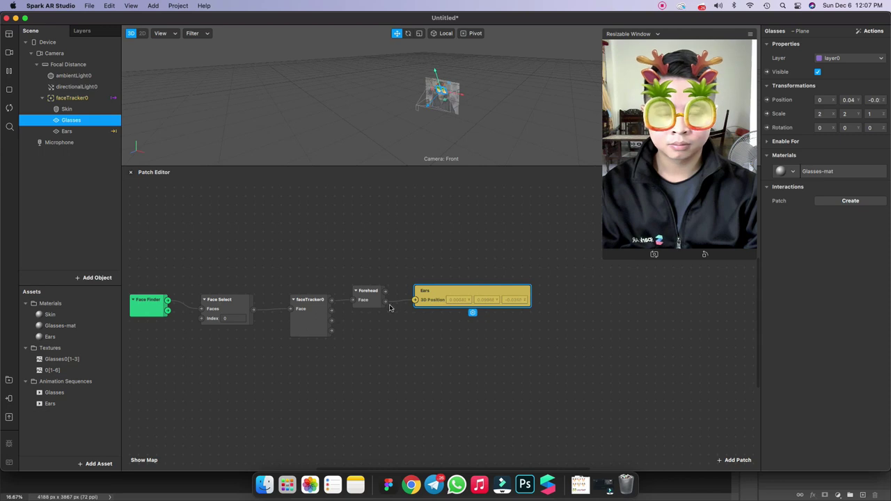
Move the Ears position patch away from the Forehead patch to make room, and hide the Glasses plane
{"action": "left_click_drag", "start_coordinate": [431, 299], "coordinate": [609, 299]}
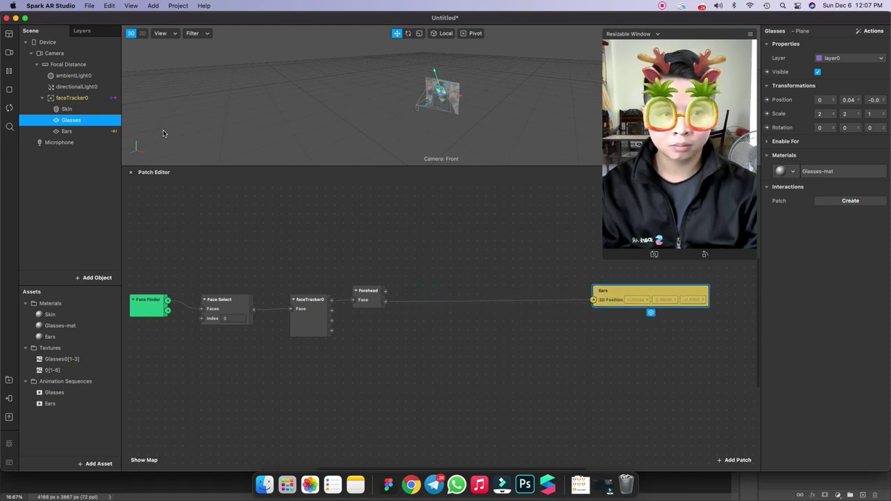
{"action": "left_click", "coordinate": [818, 72]}
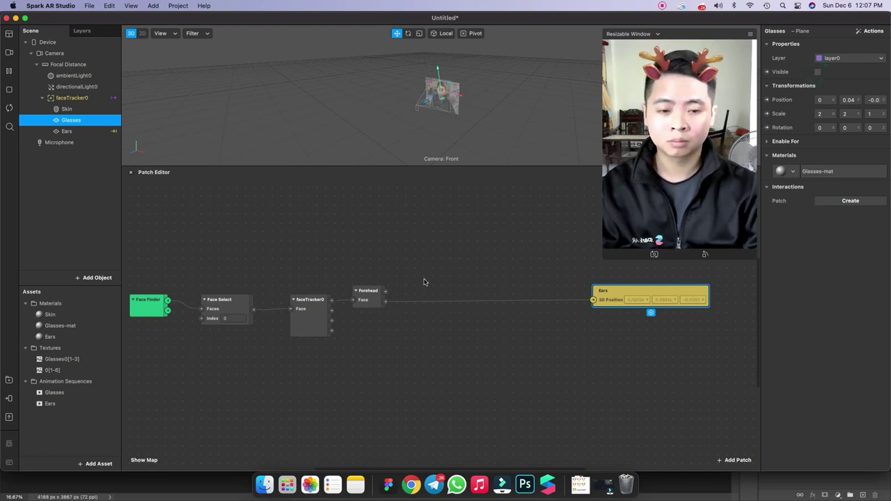
Add an Unpack patch fed by the Forehead's Top output and place it between the Forehead and Ears patches
{"action": "left_click_drag", "start_coordinate": [384, 300], "coordinate": [410, 313]}
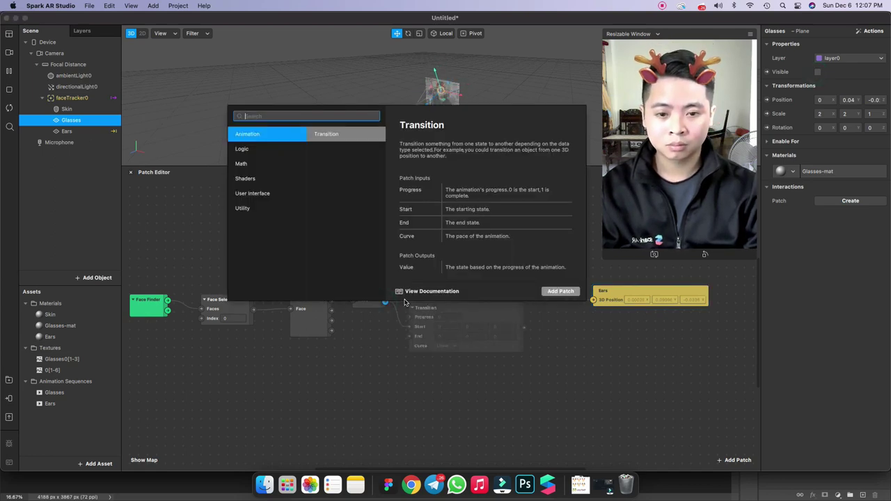
{"action": "left_click", "coordinate": [553, 366]}
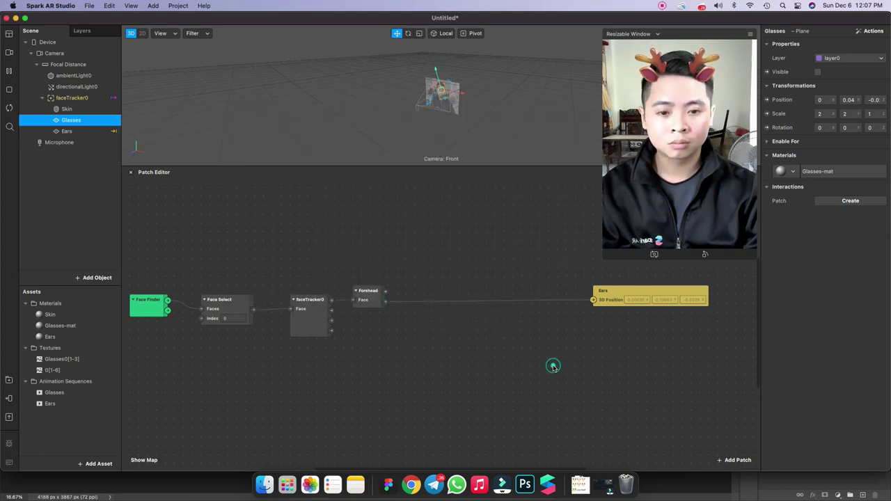
{"action": "left_click_drag", "start_coordinate": [385, 301], "coordinate": [411, 317]}
{"action": "type", "text": "unpack"}
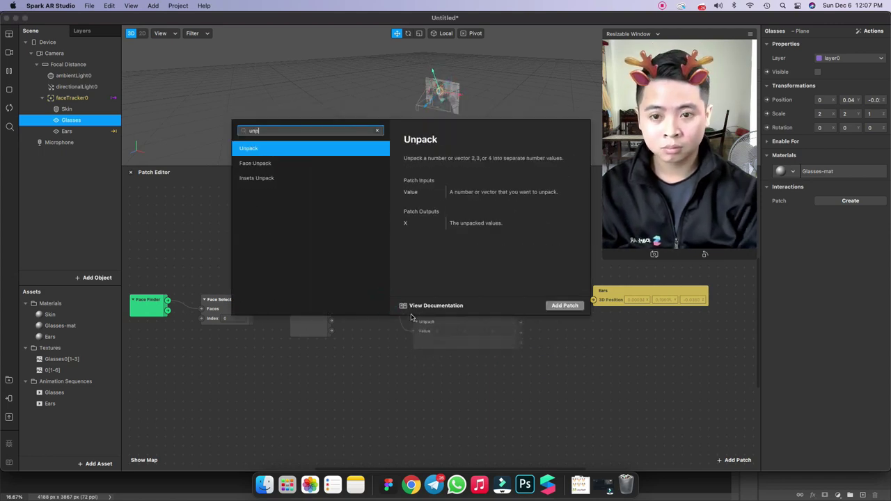
{"action": "key", "text": "Return"}
{"action": "left_click_drag", "start_coordinate": [630, 293], "coordinate": [665, 293]}
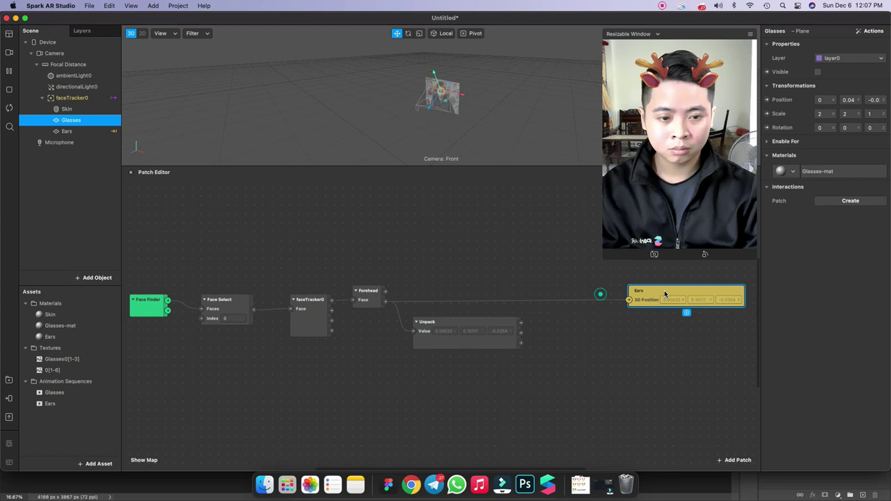
{"action": "left_click_drag", "start_coordinate": [473, 321], "coordinate": [464, 288]}
Add a Pack patch and place it between the Unpack patch and the Ears position patch
{"action": "scroll", "coordinate": [506, 322], "scroll_direction": "right", "scroll_amount": 4}
{"action": "right_click", "coordinate": [473, 330]}
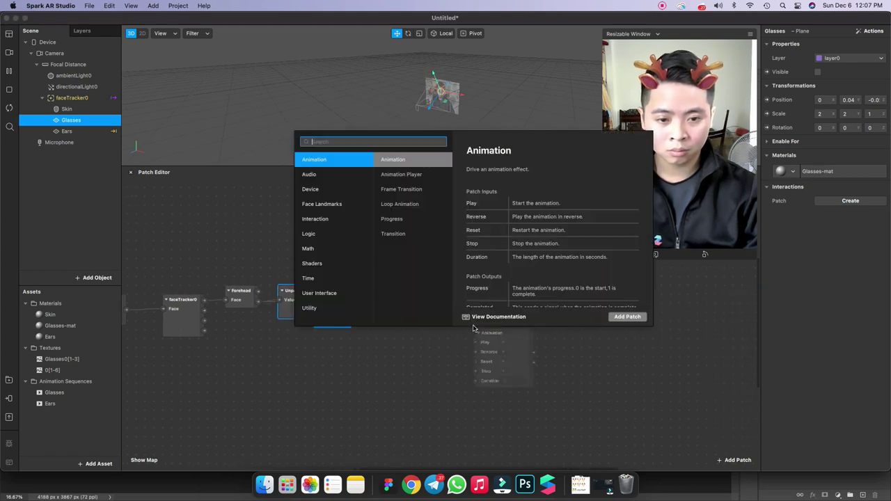
{"action": "type", "text": "pack"}
{"action": "key", "text": "Return"}
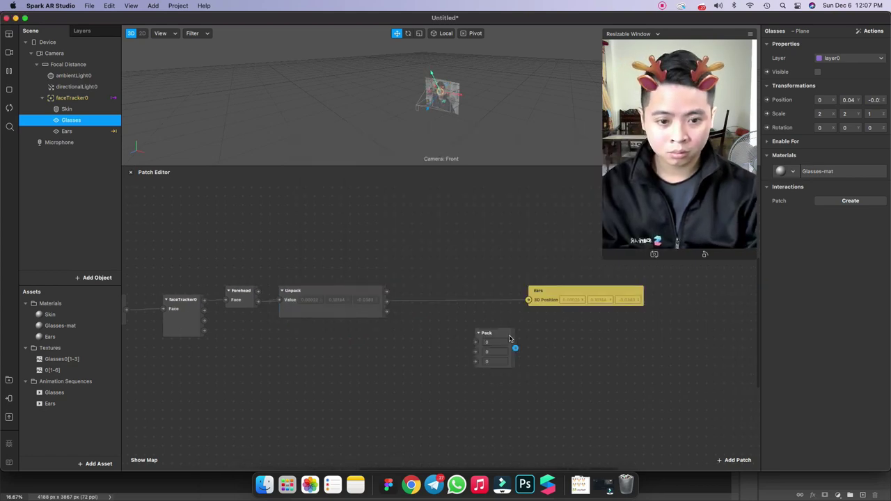
{"action": "left_click_drag", "start_coordinate": [472, 328], "coordinate": [446, 277]}
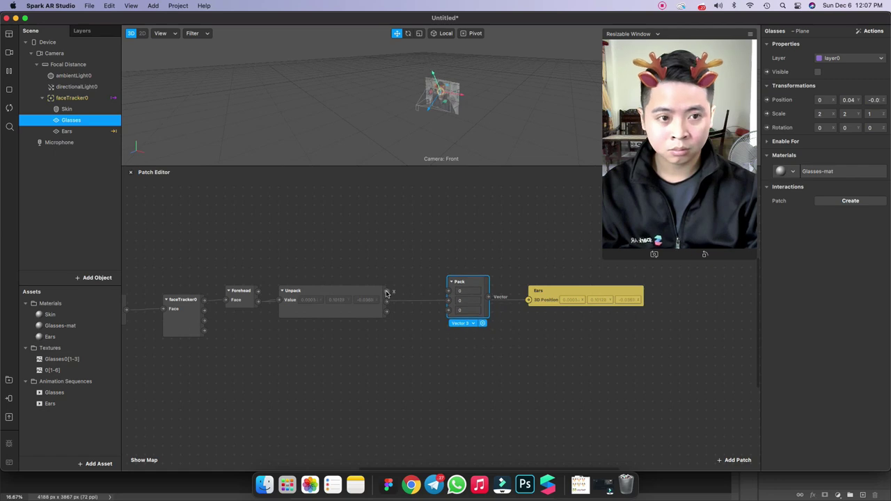
Connect Unpack's X and Z outputs to Pack's first and third inputs, and Pack's output to the Ears 3D Position
{"action": "left_click_drag", "start_coordinate": [387, 293], "coordinate": [446, 293]}
{"action": "left_click_drag", "start_coordinate": [387, 311], "coordinate": [528, 301]}
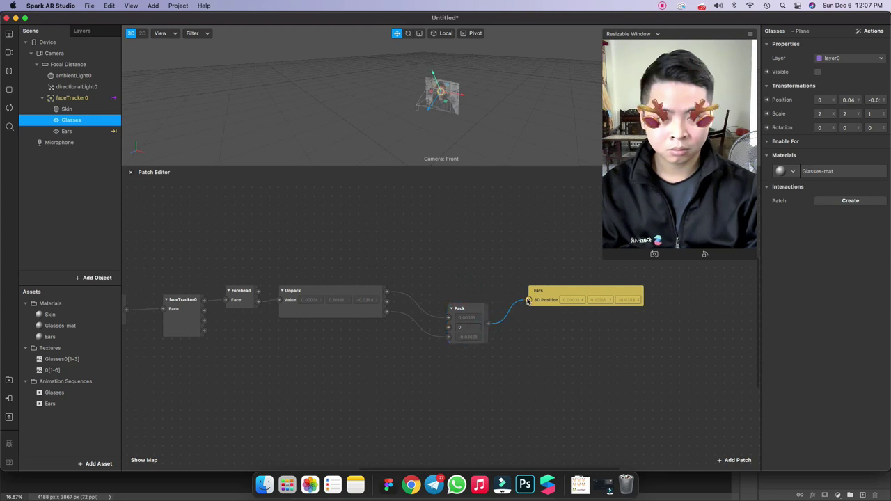
{"action": "left_click_drag", "start_coordinate": [472, 316], "coordinate": [492, 283]}
{"action": "left_click_drag", "start_coordinate": [545, 298], "coordinate": [581, 298]}
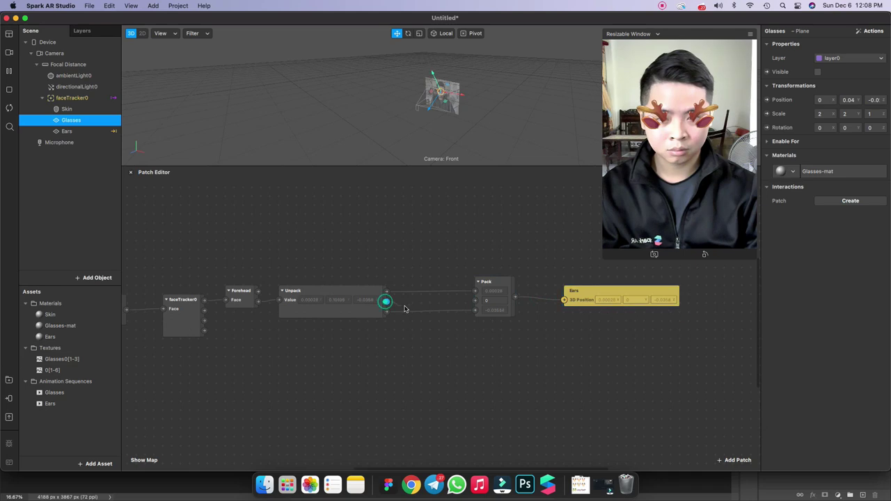
Insert an Add patch with a second value of 0.5 between Unpack's Y output and Pack's second input
{"action": "left_click_drag", "start_coordinate": [386, 301], "coordinate": [417, 312]}
{"action": "type", "text": "add"}
{"action": "key", "text": "Return"}
{"action": "left_click", "coordinate": [456, 332]}
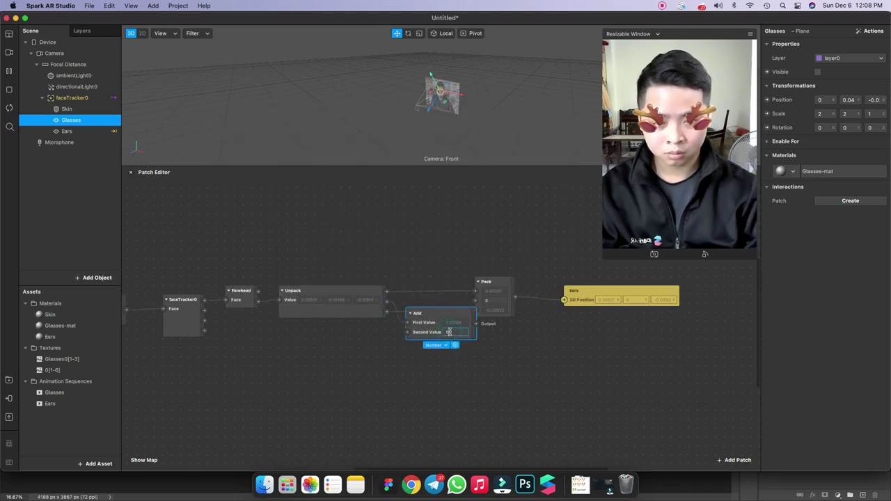
{"action": "type", "text": "0.5"}
{"action": "left_click_drag", "start_coordinate": [475, 322], "coordinate": [477, 302]}
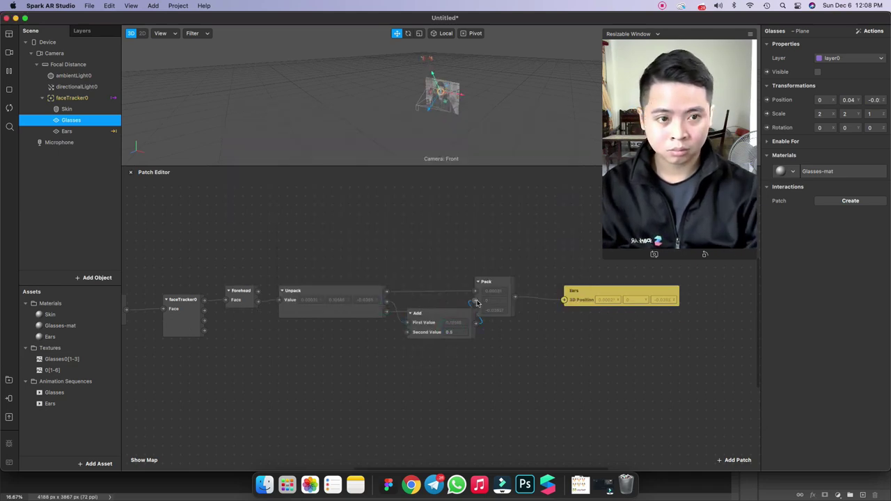
Try a second value of 0.05 in the Add patch to lower the ears' vertical offset
{"action": "left_click", "coordinate": [456, 332]}
{"action": "type", "text": "0.05"}
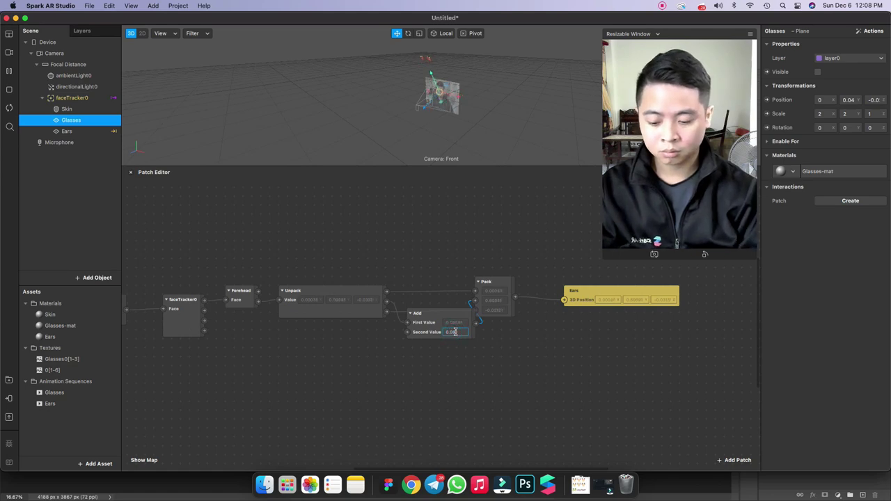
{"action": "left_click", "coordinate": [416, 311]}
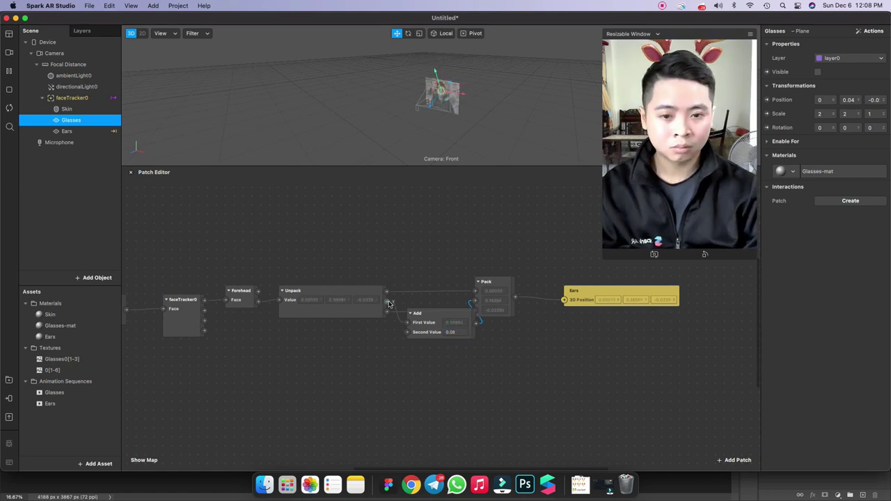
Connect Unpack's Y output directly to Pack's second input and delete the Add patch
{"action": "left_click_drag", "start_coordinate": [388, 300], "coordinate": [475, 299]}
{"action": "right_click", "coordinate": [425, 329]}
{"action": "left_click", "coordinate": [438, 341]}
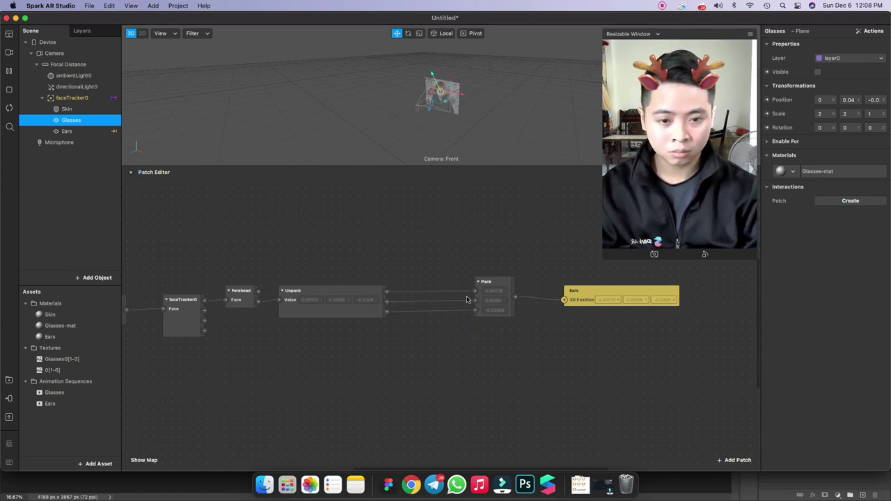
Insert a Subtract patch with a second value of 0.03 between Unpack's Z output and Pack's third input
{"action": "left_click_drag", "start_coordinate": [387, 311], "coordinate": [413, 324]}
{"action": "type", "text": "sub"}
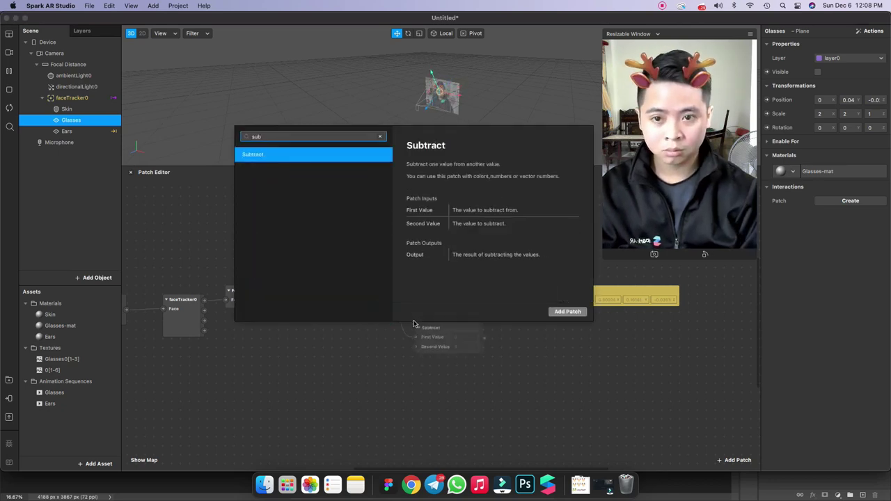
{"action": "key", "text": "Return"}
{"action": "left_click", "coordinate": [461, 347]}
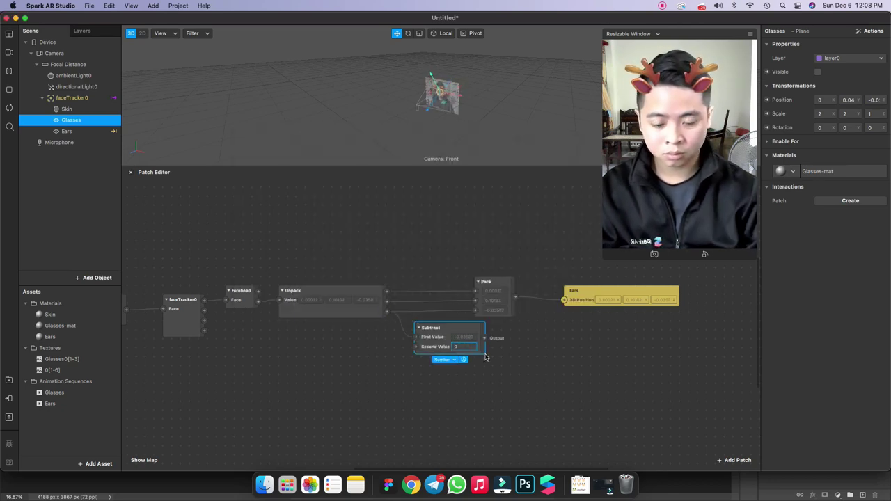
{"action": "type", "text": "0.03"}
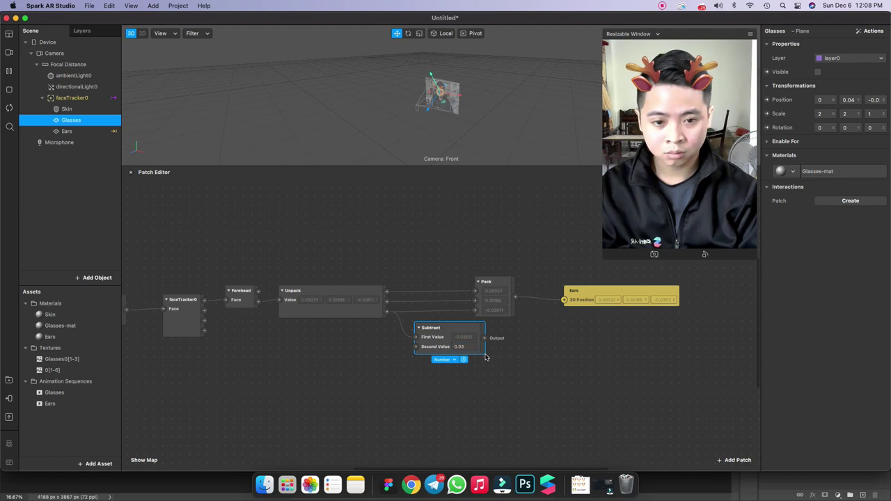
{"action": "left_click_drag", "start_coordinate": [432, 333], "coordinate": [403, 332]}
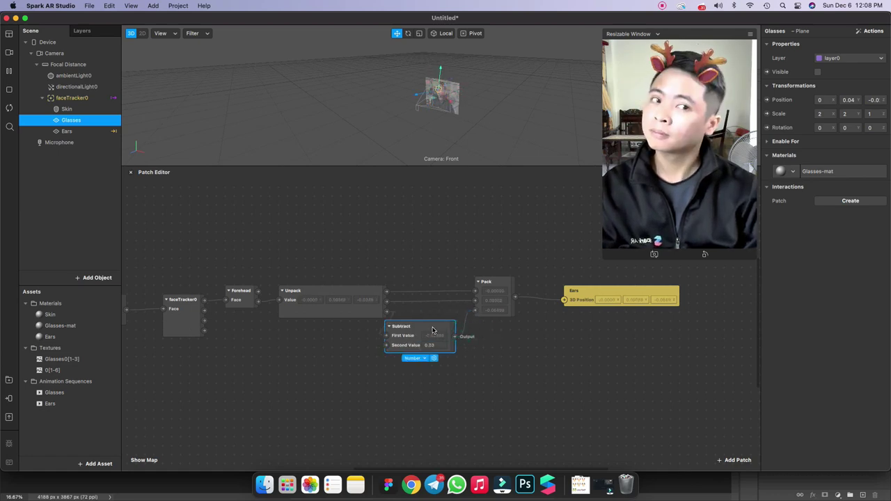
Set the frame rate of both the Glasses and Ears animation sequences to 1 FPS
{"action": "left_click", "coordinate": [88, 393]}
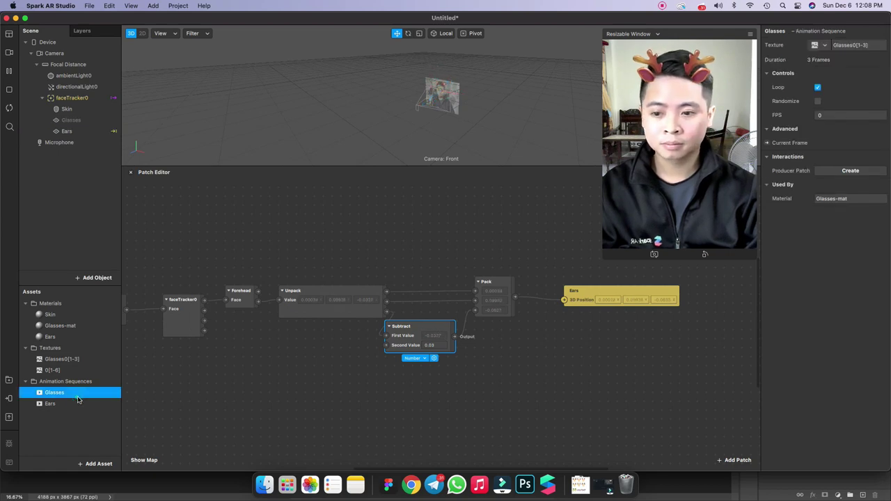
{"action": "left_click", "coordinate": [75, 403], "text": "shift"}
{"action": "left_click", "coordinate": [825, 115]}
{"action": "type", "text": "1"}
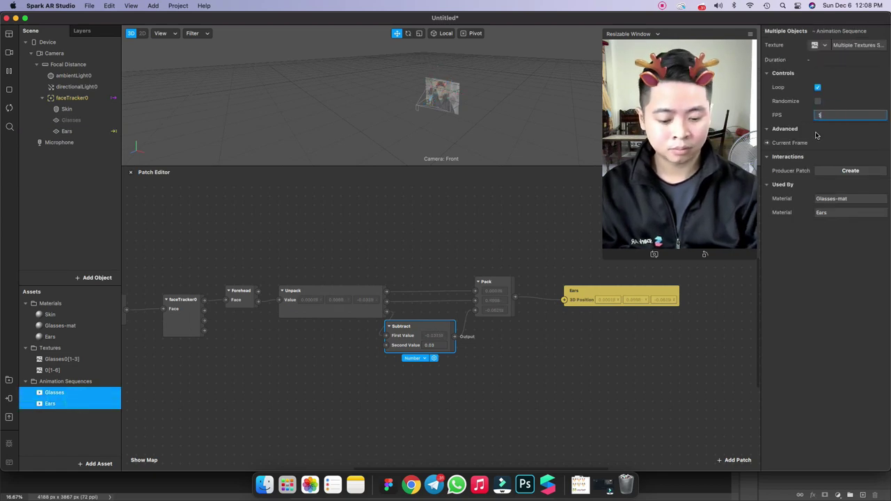
{"action": "key", "text": "Return"}
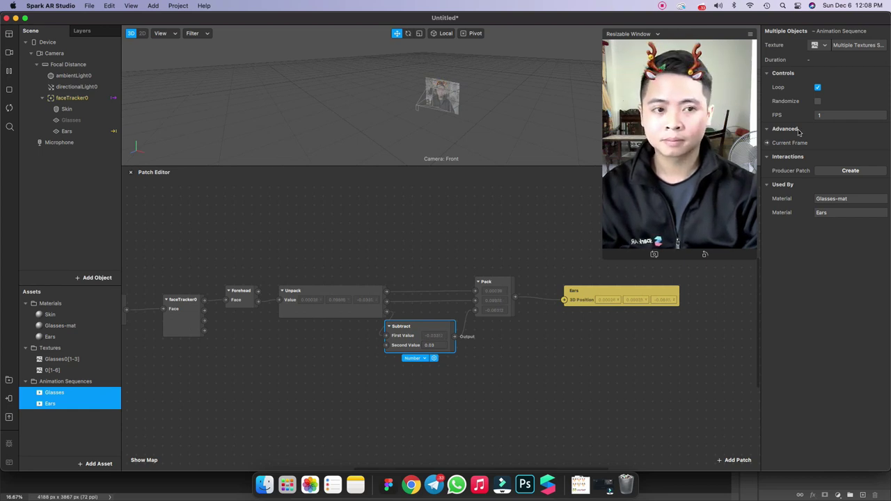
Set the Ears plane's X and Y scale to 2.5 and make the Glasses plane visible
{"action": "left_click", "coordinate": [97, 131]}
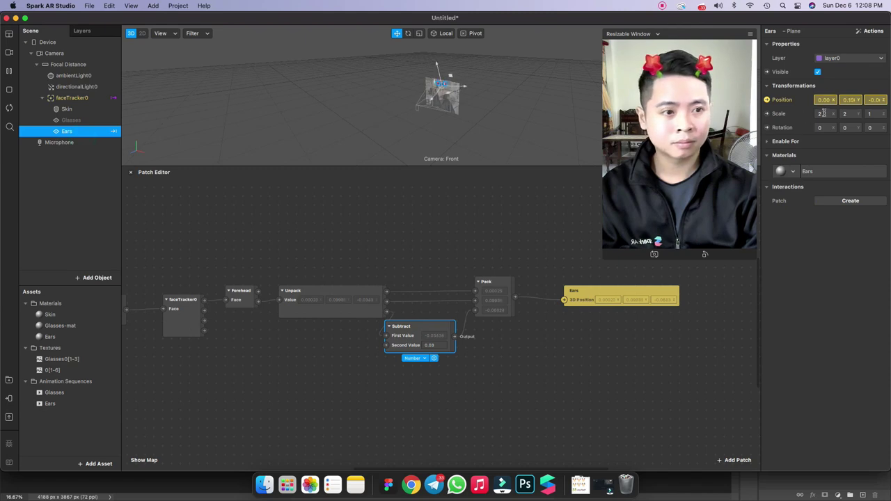
{"action": "left_click", "coordinate": [823, 114]}
{"action": "key", "text": "Return"}
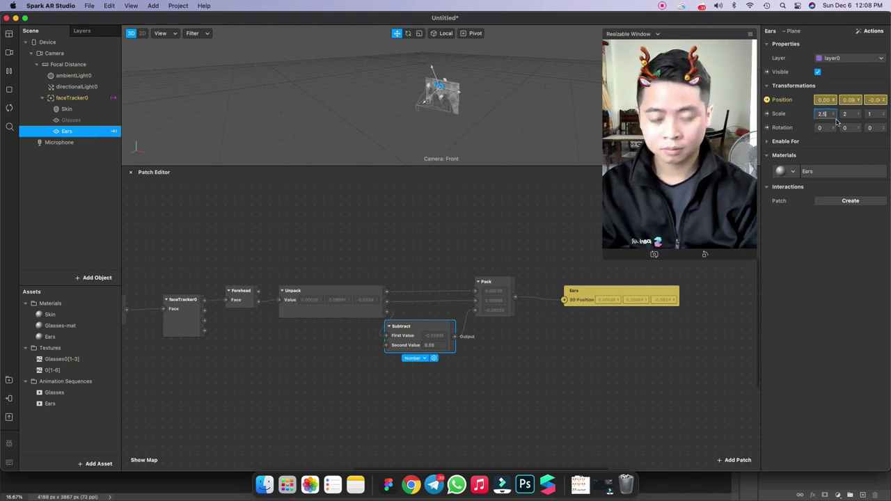
{"action": "key", "text": "Tab"}
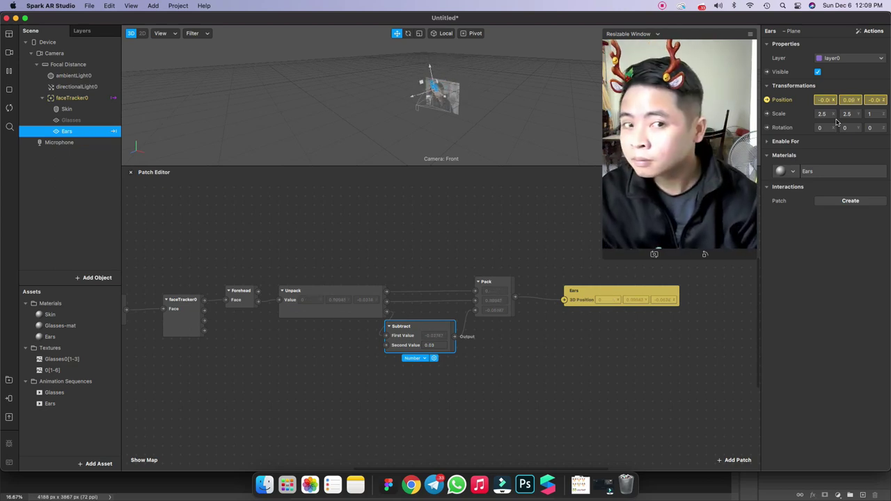
{"action": "left_click", "coordinate": [71, 119]}
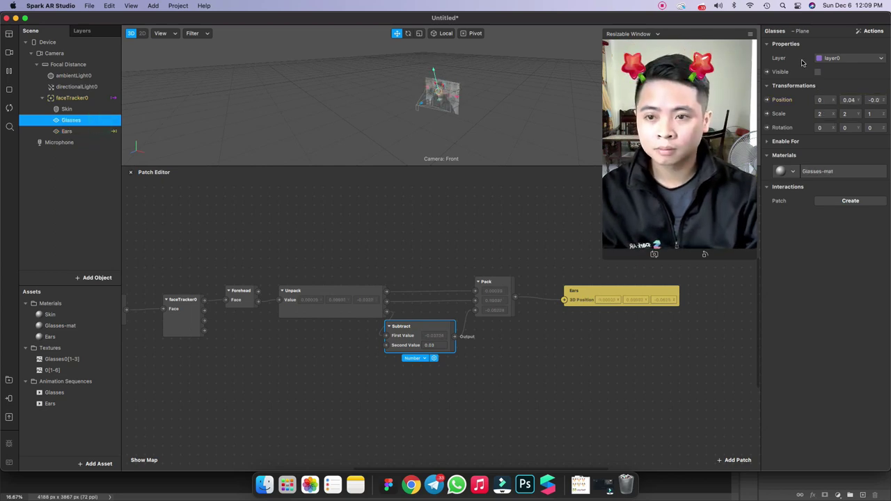
{"action": "left_click", "coordinate": [818, 71]}
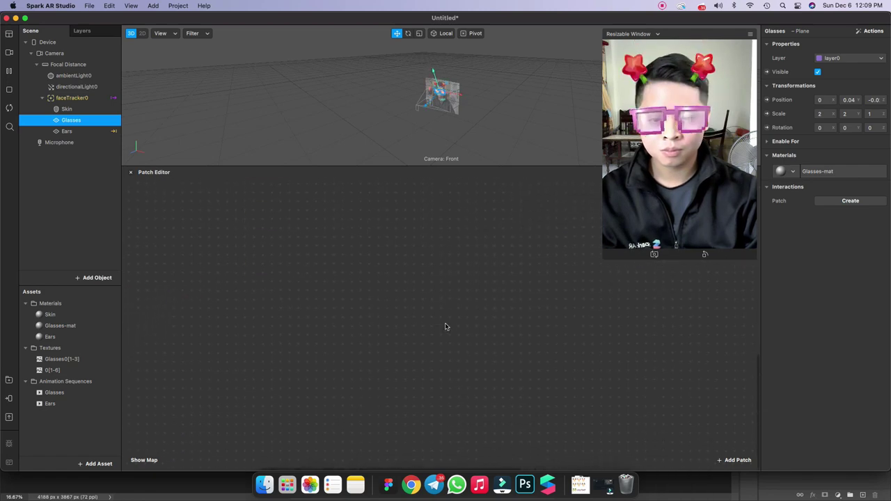
Add a Particle System object to the scene
{"action": "left_click", "coordinate": [88, 223]}
{"action": "left_click", "coordinate": [97, 277]}
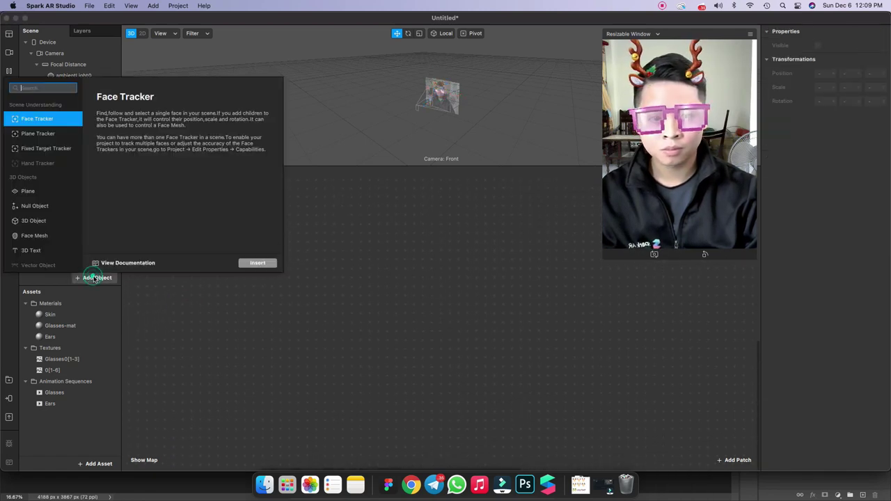
{"action": "scroll", "coordinate": [31, 240], "scroll_direction": "down", "scroll_amount": 2}
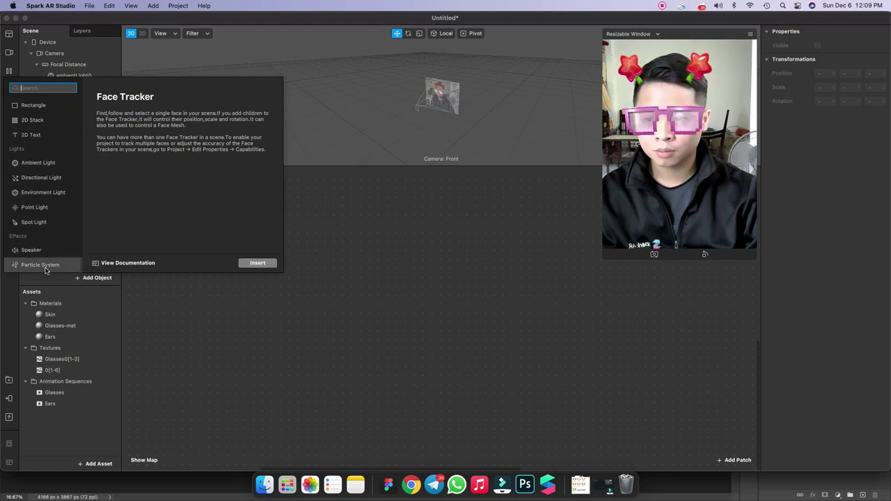
{"action": "left_click", "coordinate": [27, 265]}
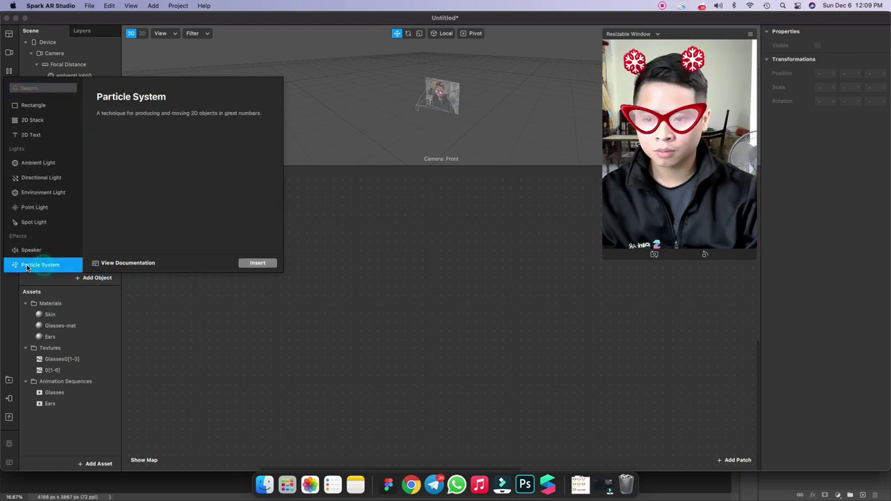
{"action": "left_click", "coordinate": [258, 262]}
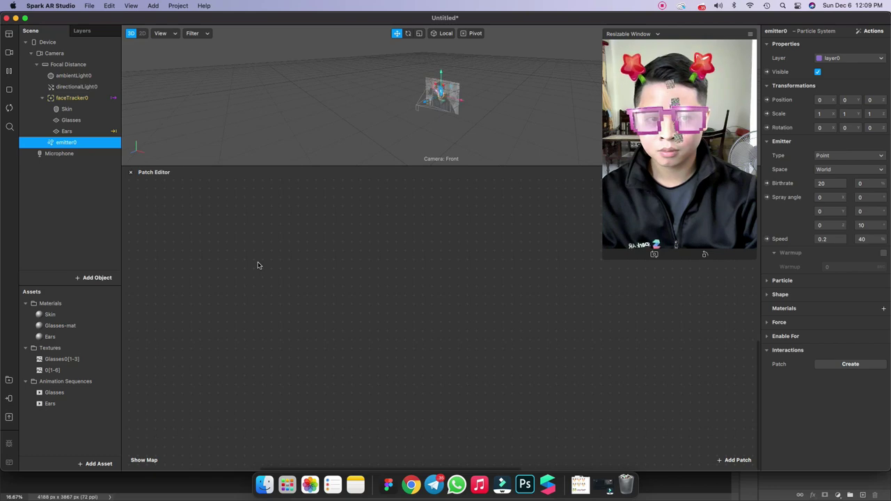
Set the particle emitter's type to Plane and its Z rotation to 180 degrees
{"action": "left_click", "coordinate": [854, 156]}
{"action": "left_click", "coordinate": [849, 177]}
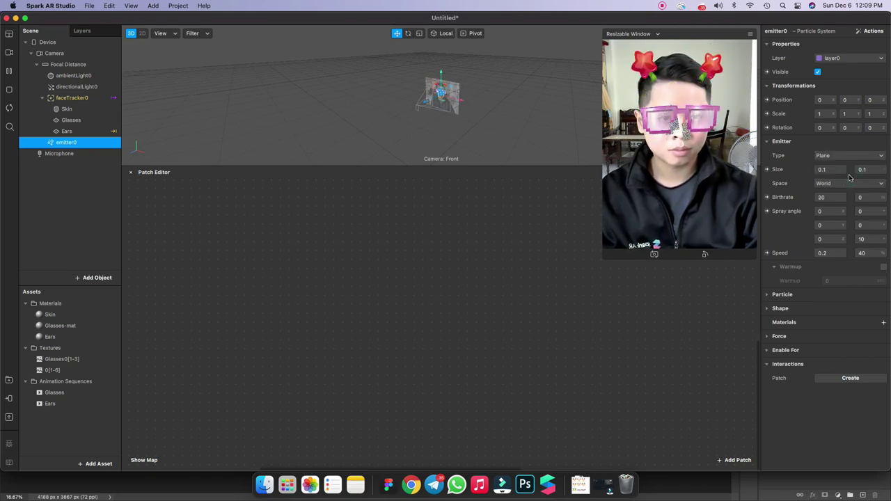
{"action": "left_click", "coordinate": [867, 129]}
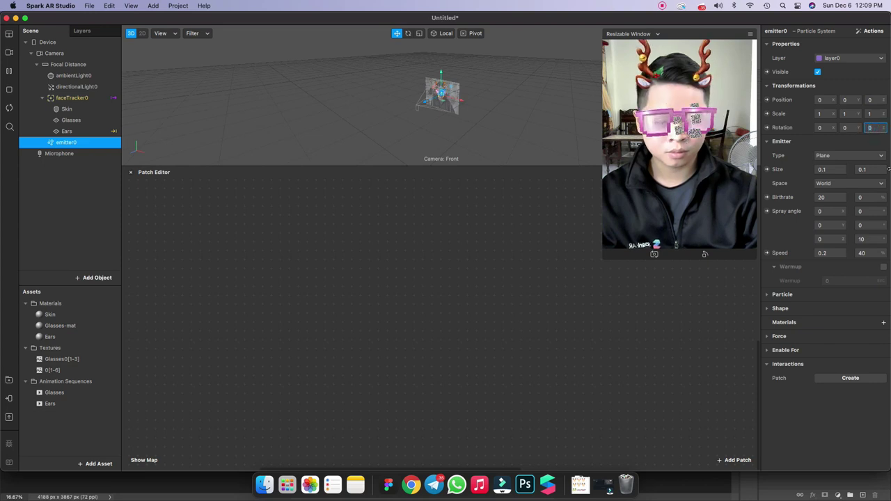
{"action": "type", "text": "180"}
{"action": "key", "text": "Return"}
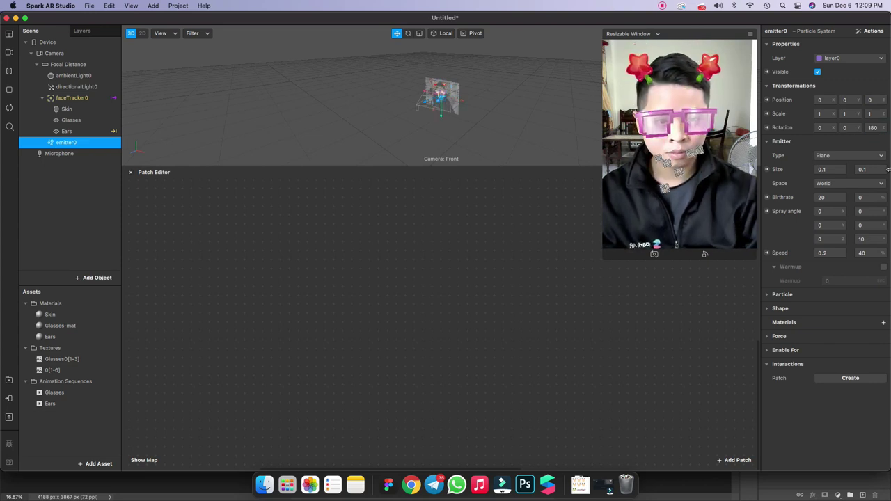
Set the particle emitter's birthrate to 50 and its speed to 0.1
{"action": "left_click", "coordinate": [828, 197]}
{"action": "type", "text": "50"}
{"action": "key", "text": "Return"}
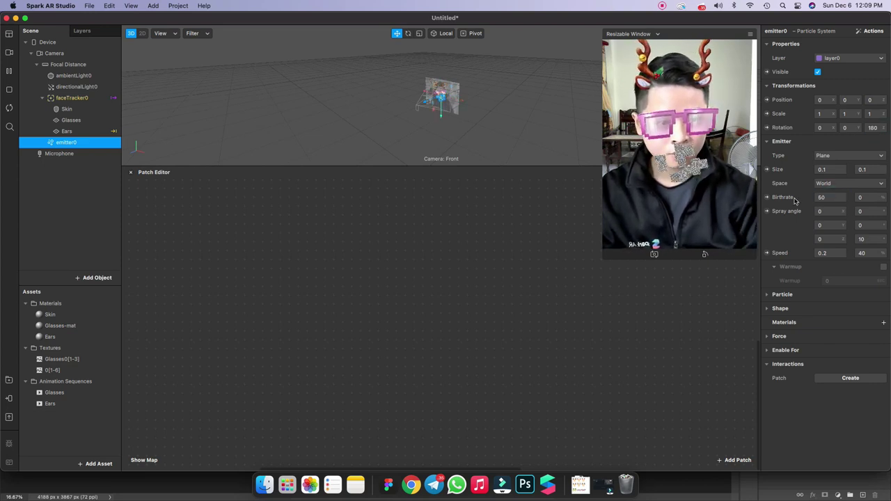
{"action": "left_click", "coordinate": [828, 253]}
{"action": "type", "text": "0.1"}
{"action": "key", "text": "Return"}
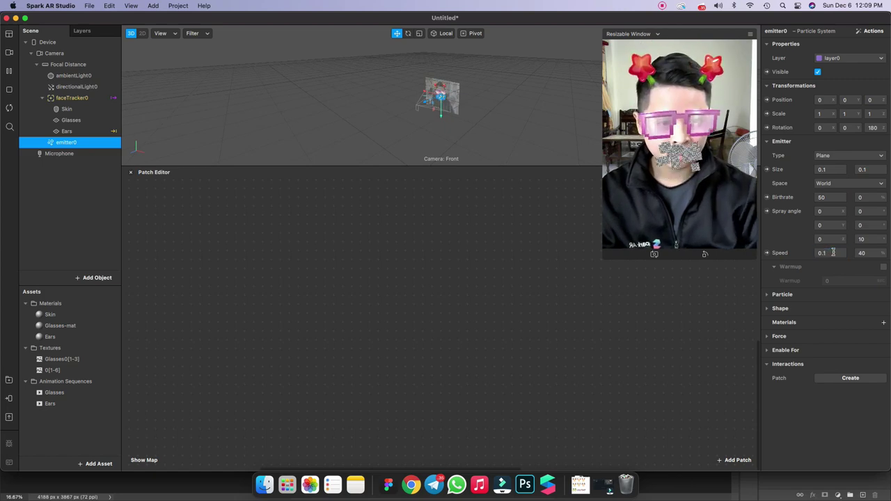
Enlarge the plane emitter's size to 1 by 1
{"action": "left_click", "coordinate": [825, 169]}
{"action": "type", "text": "0.5"}
{"action": "key", "text": "Return"}
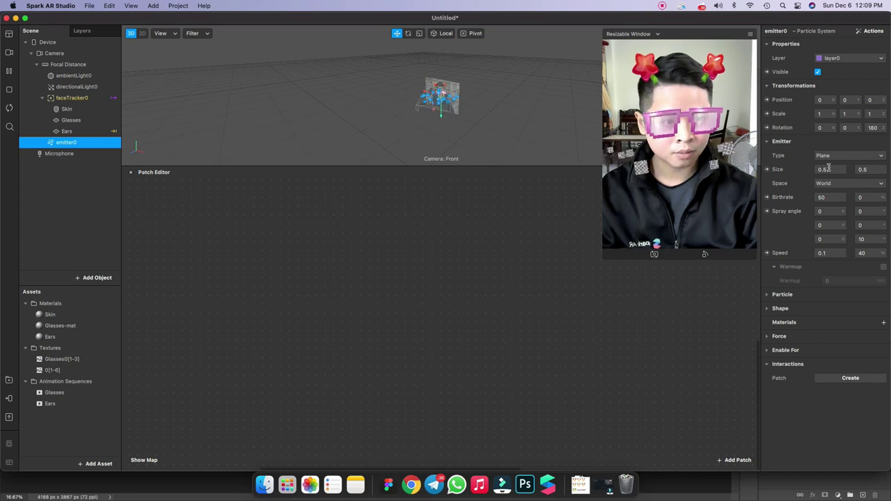
{"action": "left_click", "coordinate": [830, 169]}
{"action": "key", "text": "Return"}
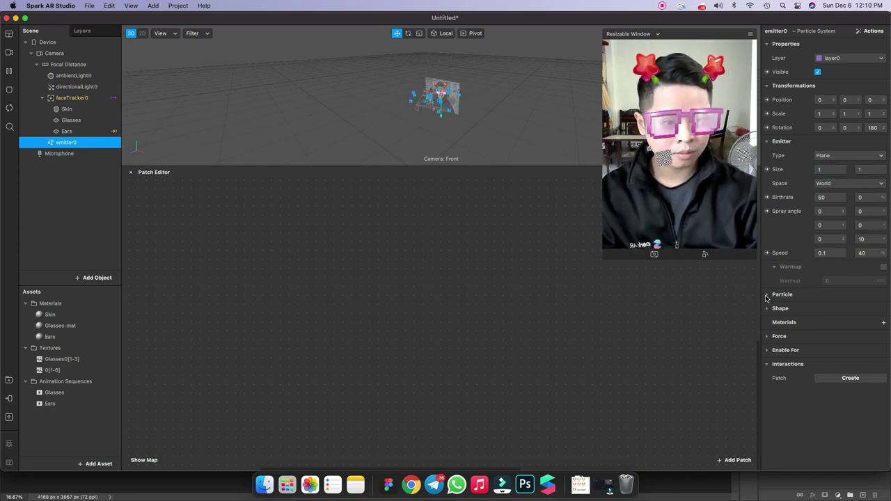
Set the lifespan of the emitter's particles to 4 seconds
{"action": "left_click", "coordinate": [766, 295]}
{"action": "left_click", "coordinate": [831, 325]}
{"action": "type", "text": "4"}
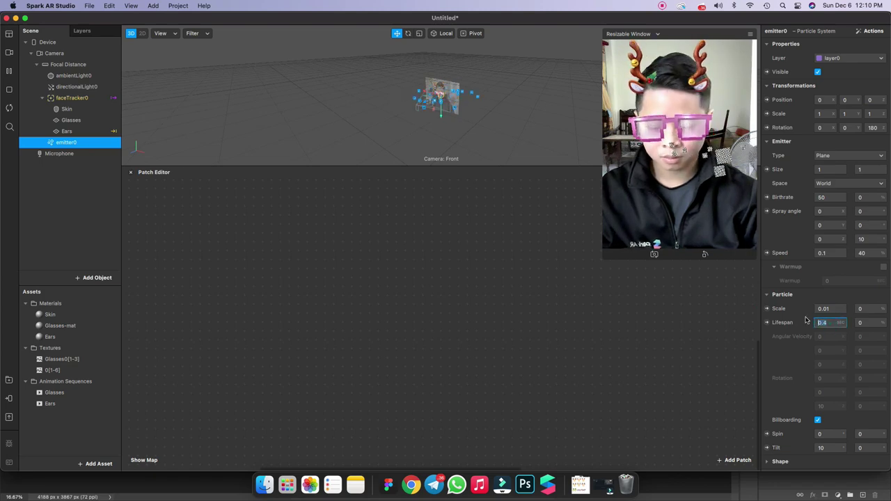
{"action": "key", "text": "Return"}
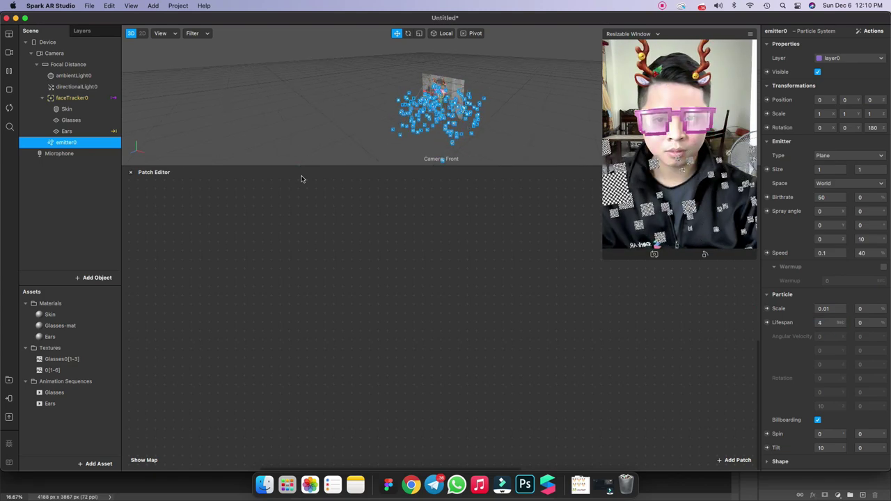
Enlarge the 3D viewport and set the particle scale to 0.002 with 50% variation
{"action": "left_click_drag", "start_coordinate": [302, 169], "coordinate": [302, 356]}
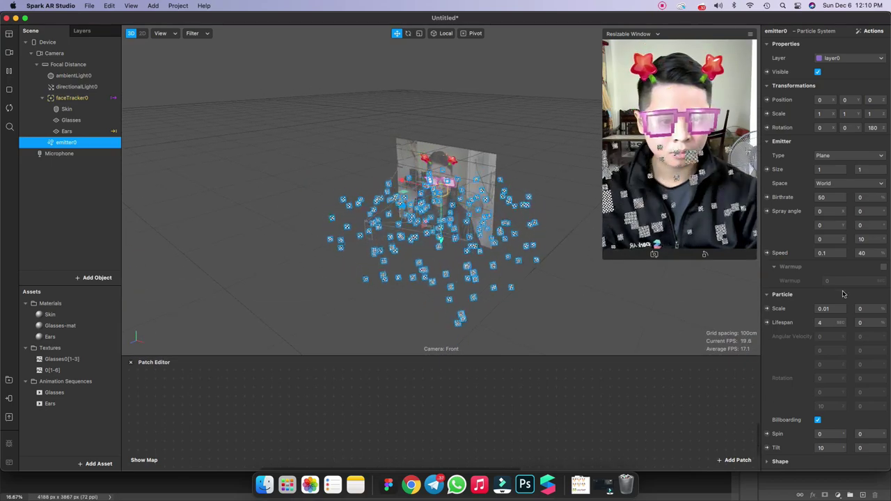
{"action": "left_click", "coordinate": [831, 309]}
{"action": "type", "text": "0.003"}
{"action": "key", "text": "Return"}
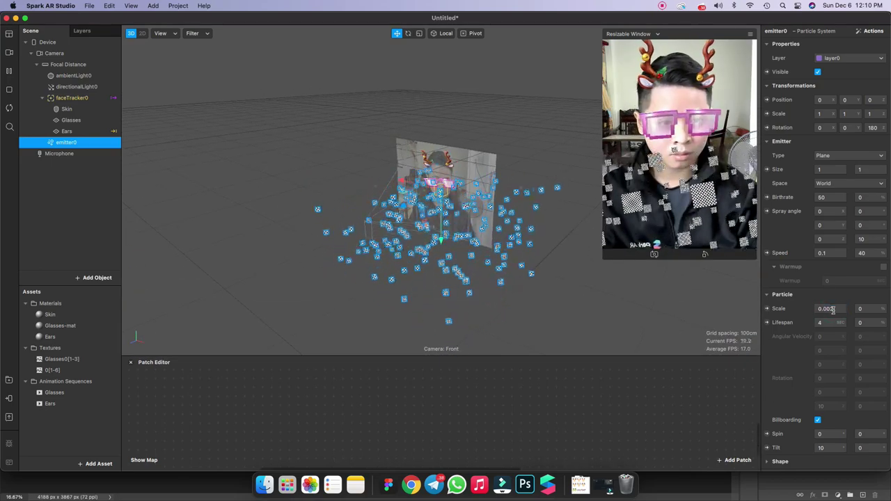
{"action": "left_click", "coordinate": [868, 308]}
{"action": "type", "text": "50"}
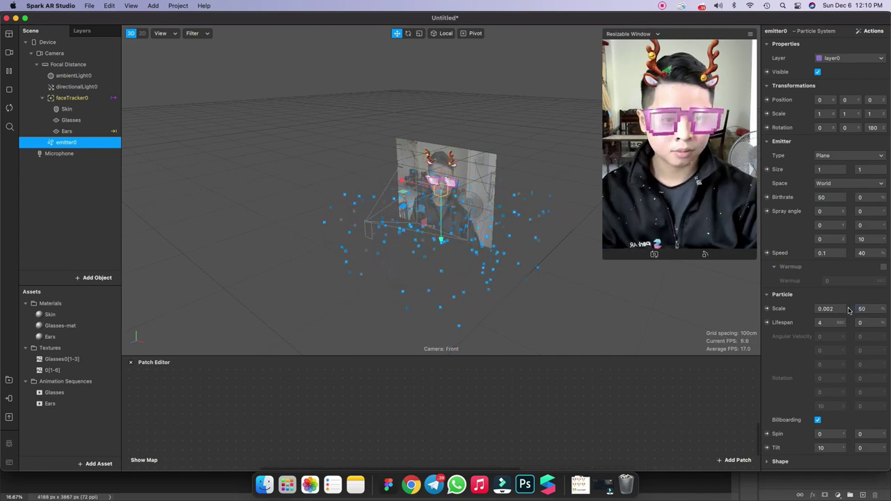
Change the emitter's particle shape to Sphere
{"action": "scroll", "coordinate": [816, 371], "scroll_direction": "down", "scroll_amount": 3}
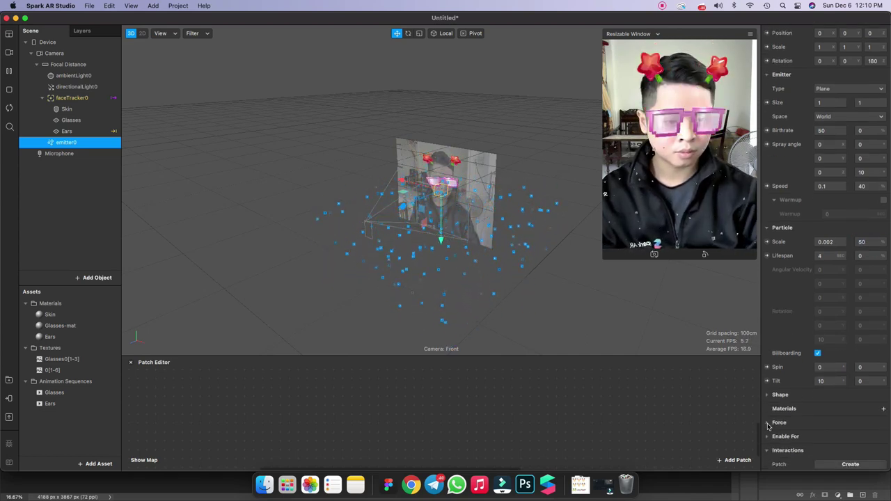
{"action": "left_click", "coordinate": [766, 395]}
{"action": "left_click", "coordinate": [827, 408]}
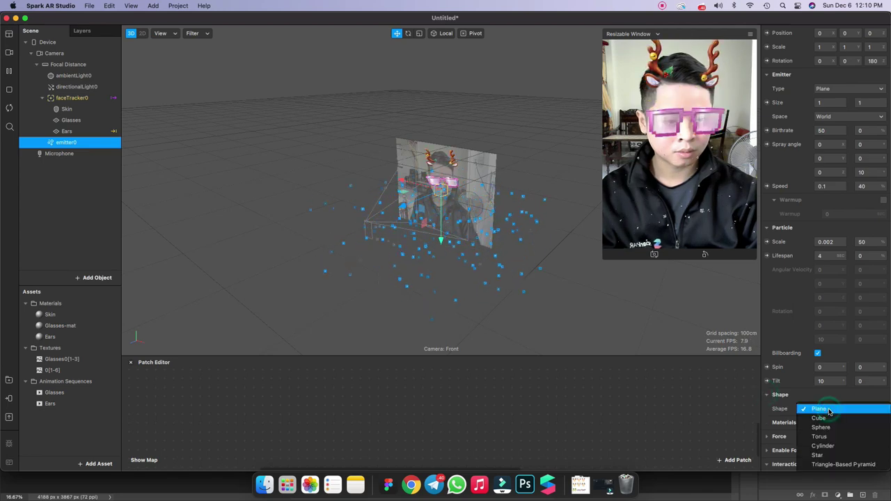
{"action": "left_click", "coordinate": [826, 428]}
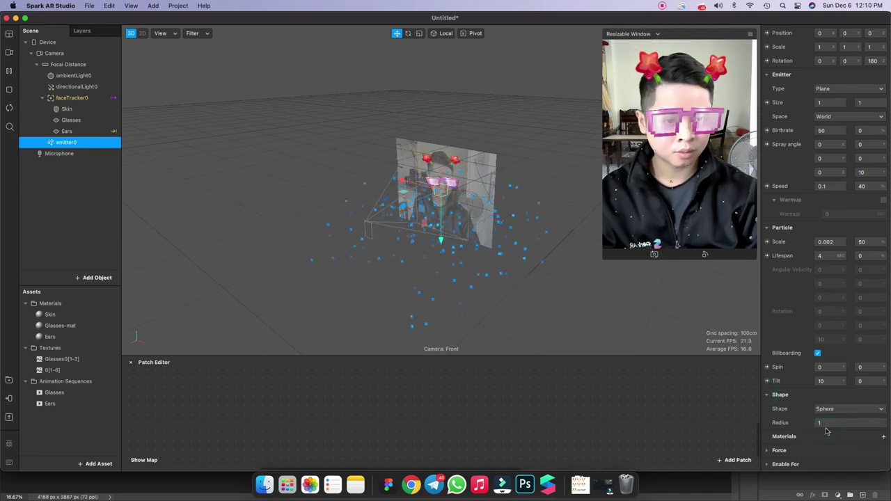
Create a new material for the emitter's particles and rename it Snow
{"action": "scroll", "coordinate": [869, 402], "scroll_direction": "down", "scroll_amount": 1}
{"action": "left_click", "coordinate": [882, 409]}
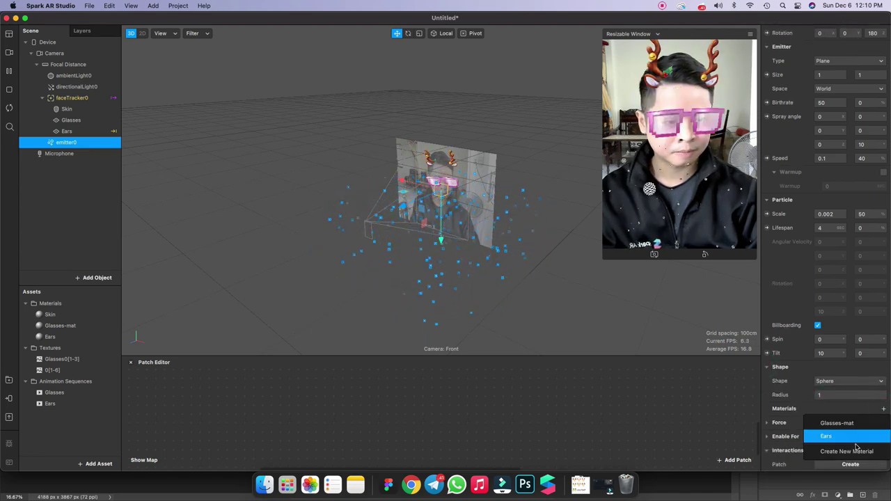
{"action": "left_click", "coordinate": [855, 451]}
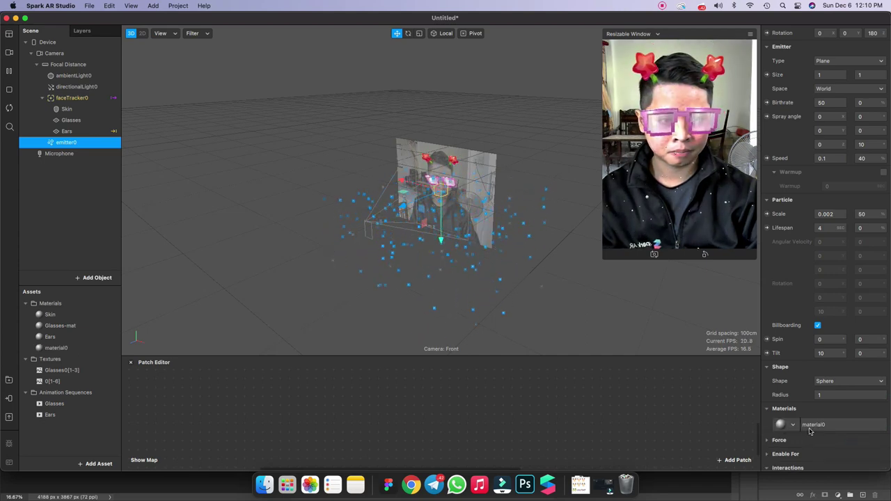
{"action": "double_click", "coordinate": [58, 347]}
{"action": "type", "text": "Snow"}
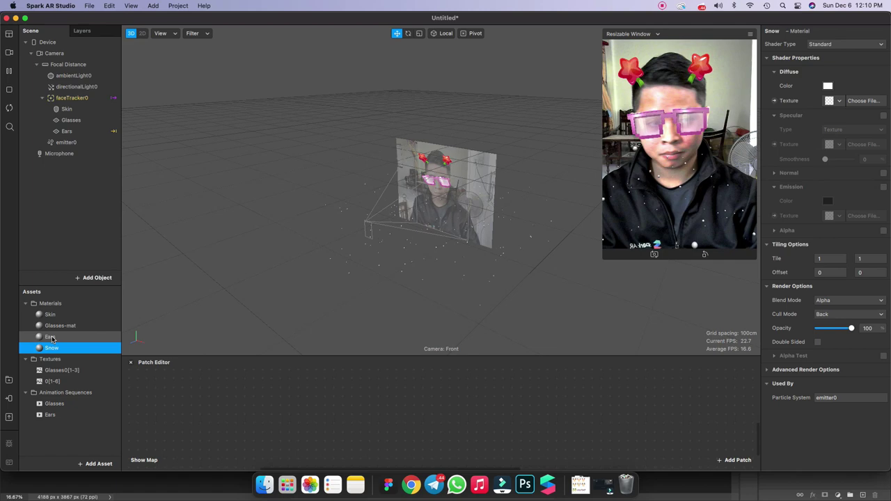
Set the Snow material's shader type to Flat
{"action": "left_click", "coordinate": [823, 44]}
{"action": "left_click", "coordinate": [822, 49]}
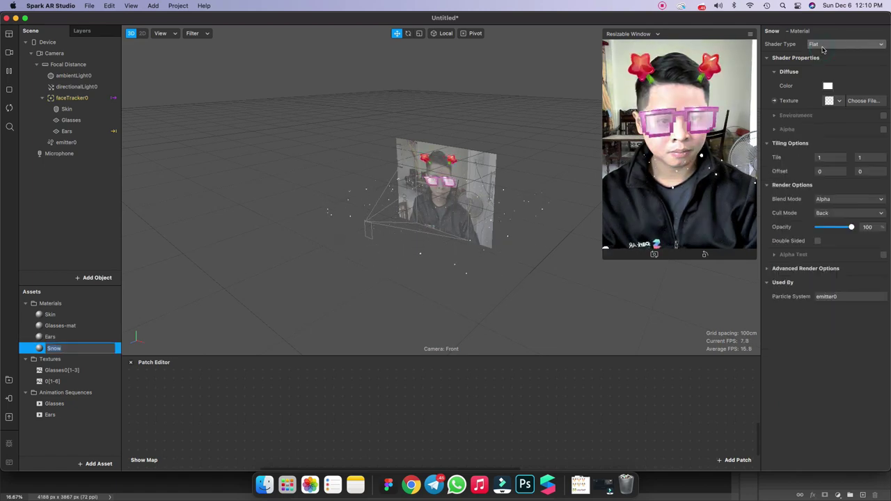
{"action": "key", "text": "Return"}
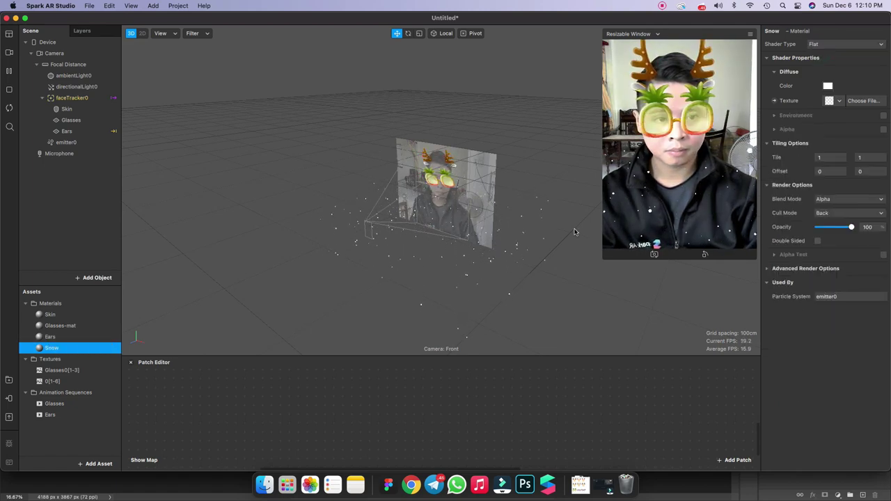
Raise the particle emitter to a Y position of about 0.43 and set its particle lifespan to 5 seconds
{"action": "left_click", "coordinate": [66, 142]}
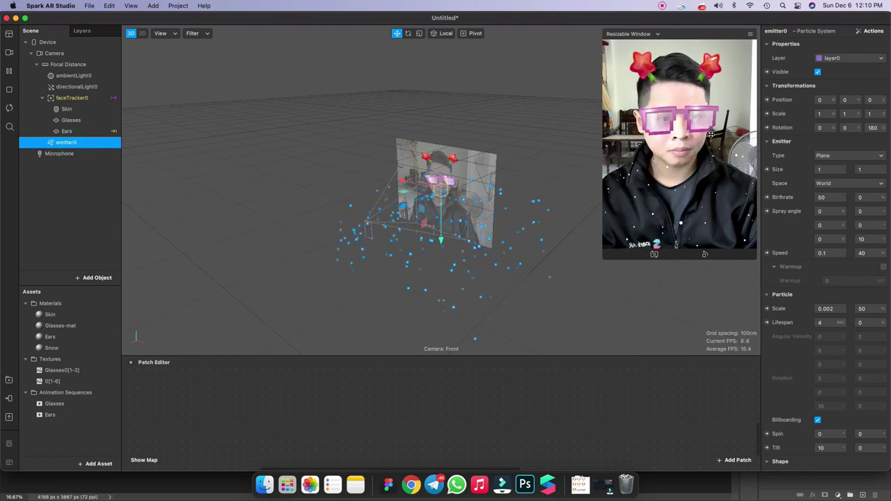
{"action": "left_click_drag", "start_coordinate": [438, 226], "coordinate": [440, 168]}
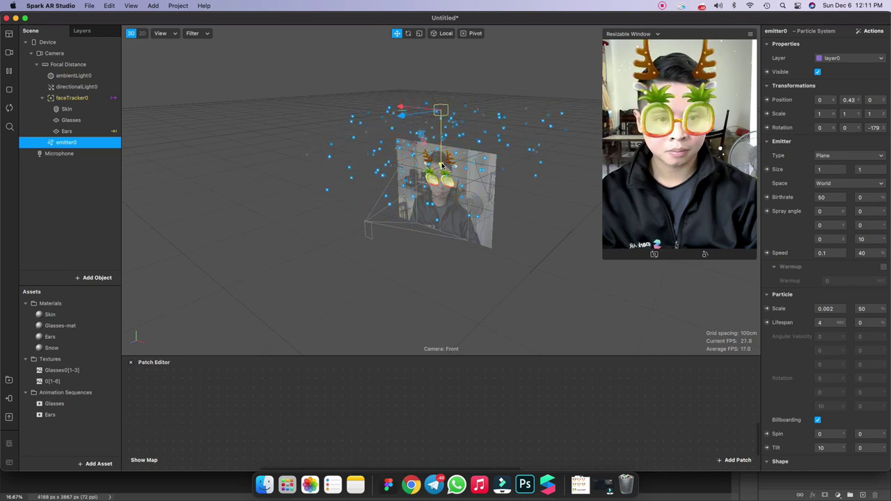
{"action": "left_click", "coordinate": [821, 323]}
{"action": "type", "text": "5"}
{"action": "key", "text": "Return"}
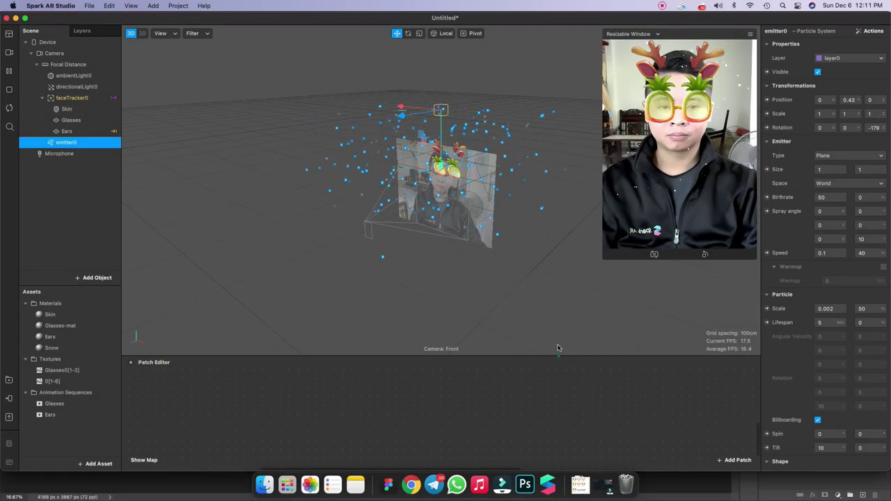
Enlarge the patch editing area and create an Object Tap interaction patch for the Glasses plane
{"action": "left_click_drag", "start_coordinate": [558, 355], "coordinate": [547, 213]}
{"action": "left_click", "coordinate": [651, 114]}
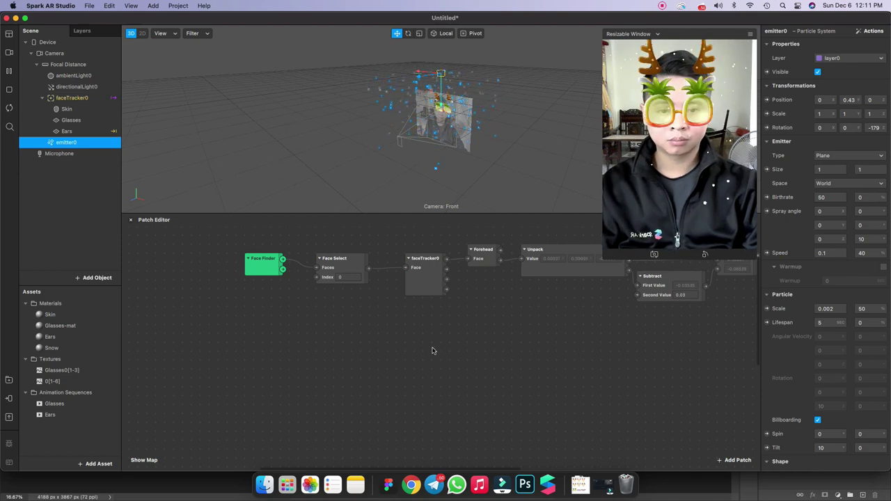
{"action": "left_click", "coordinate": [70, 120]}
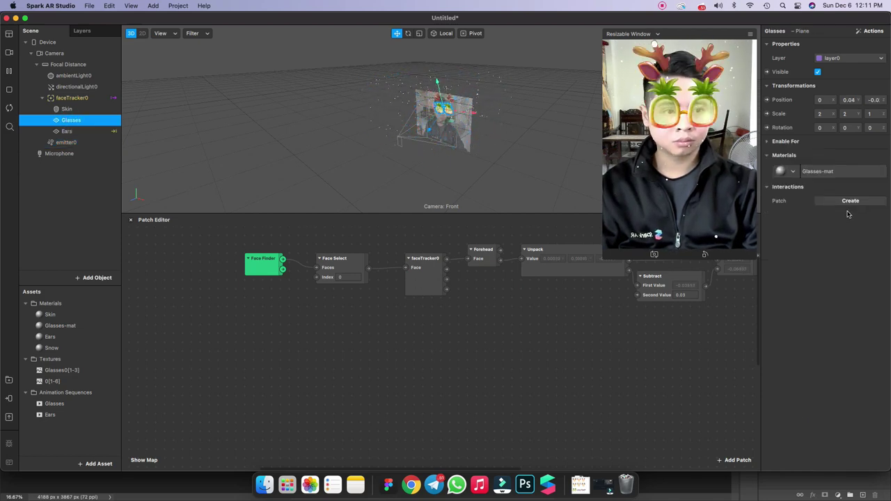
{"action": "left_click", "coordinate": [850, 200]}
{"action": "left_click", "coordinate": [847, 208]}
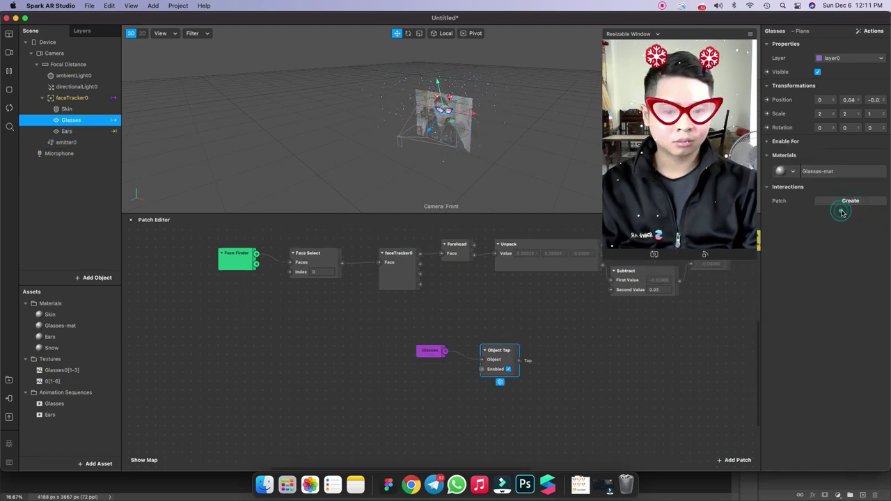
Add a Counter patch fed by the Glasses Object Tap and align it beside that patch
{"action": "left_click_drag", "start_coordinate": [464, 349], "coordinate": [485, 354]}
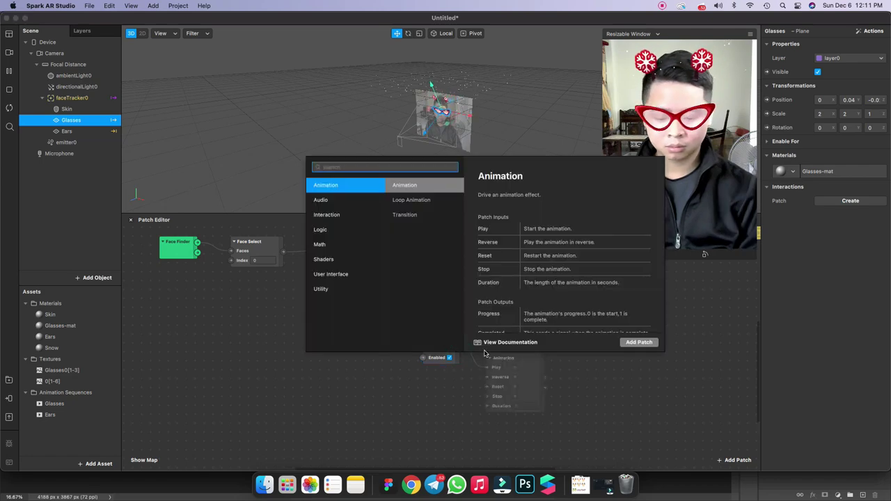
{"action": "type", "text": "count"}
{"action": "key", "text": "Return"}
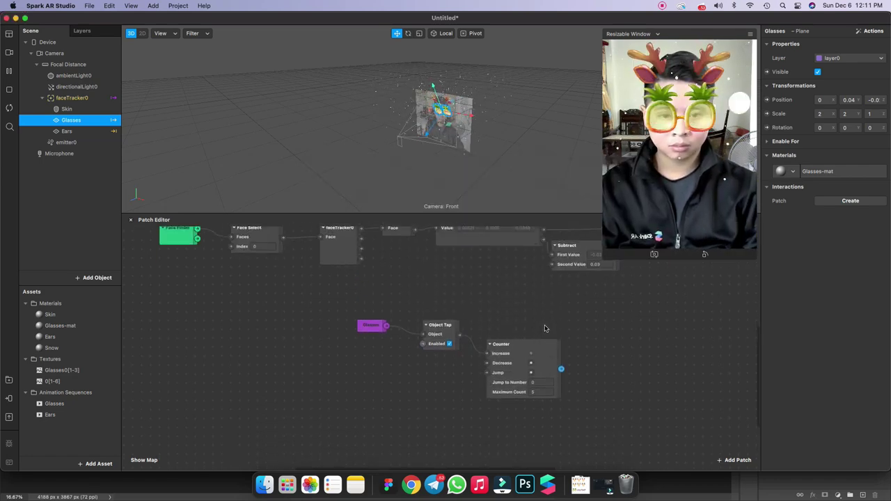
{"action": "left_click_drag", "start_coordinate": [535, 345], "coordinate": [538, 350]}
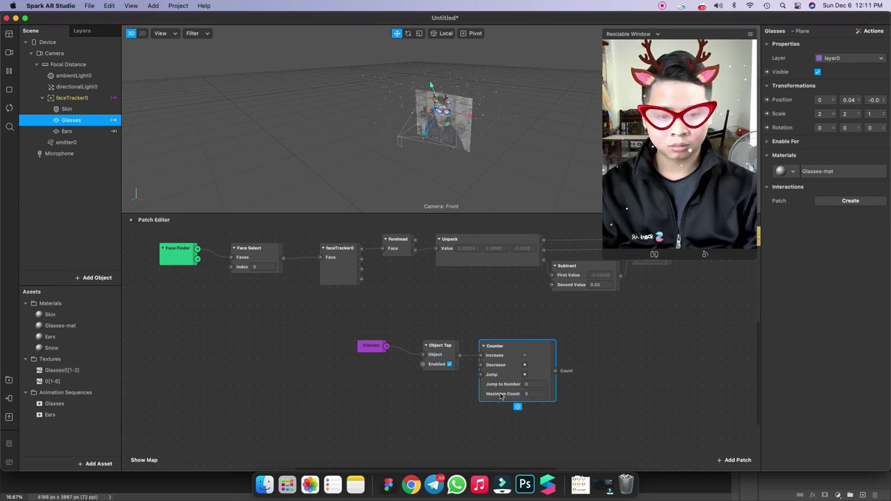
Try to drive the Ears animation sequence's current frame from the Counter's count output
{"action": "left_click", "coordinate": [50, 414]}
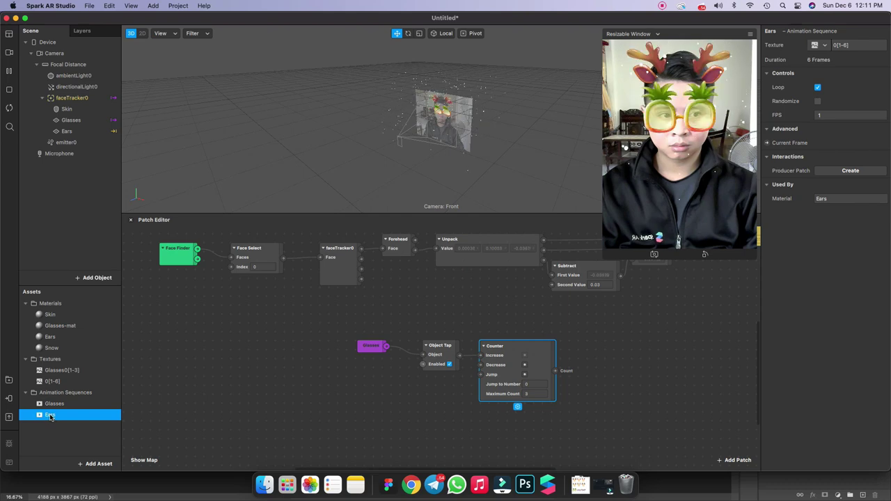
{"action": "left_click", "coordinate": [766, 143]}
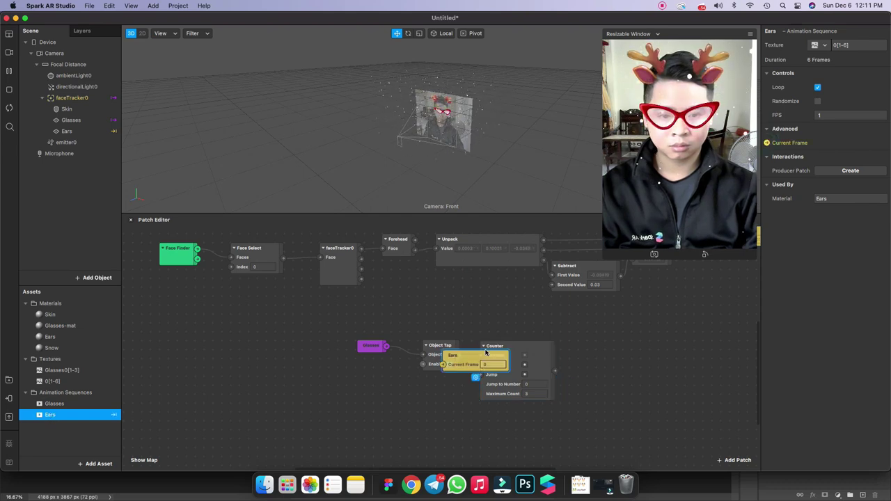
{"action": "left_click_drag", "start_coordinate": [485, 353], "coordinate": [611, 352]}
{"action": "left_click_drag", "start_coordinate": [555, 370], "coordinate": [569, 365]}
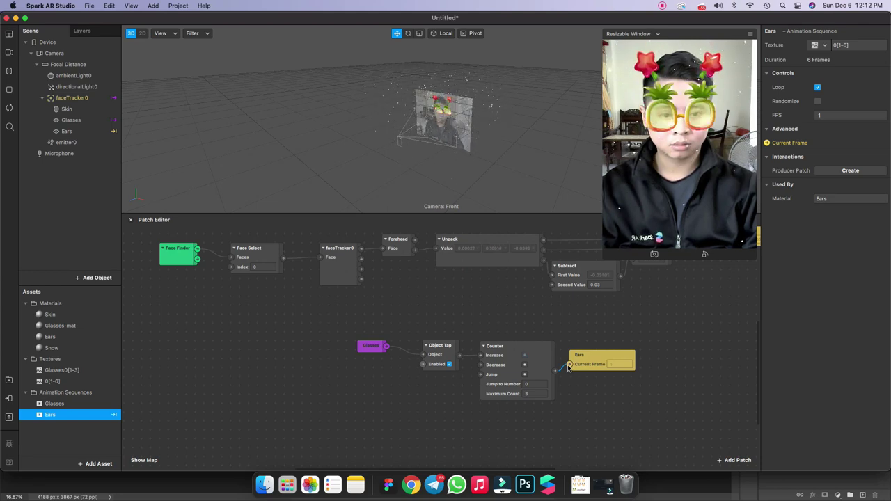
Replace the Ears frame patch with one for the Glasses animation sequence, connect the Counter's count to it and align the patches
{"action": "left_click", "coordinate": [55, 404]}
{"action": "left_click_drag", "start_coordinate": [54, 404], "coordinate": [634, 390]}
{"action": "left_click", "coordinate": [599, 358]}
{"action": "key", "text": "Delete"}
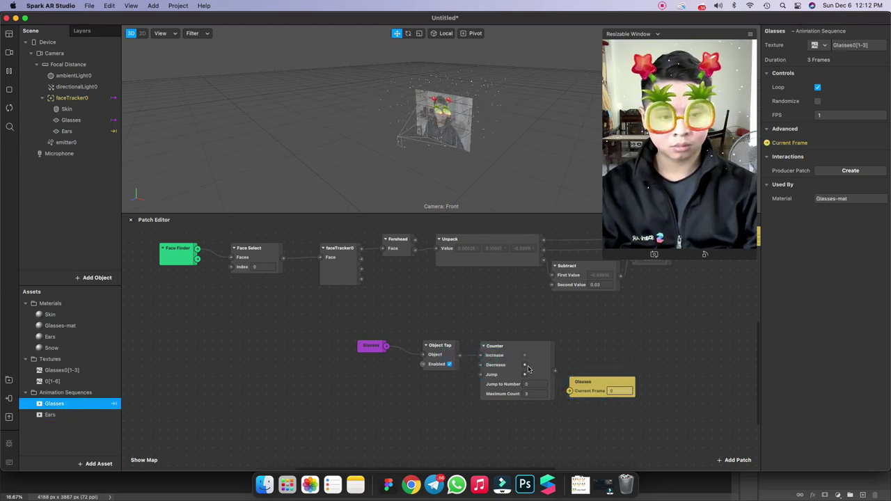
{"action": "left_click_drag", "start_coordinate": [556, 372], "coordinate": [570, 391]}
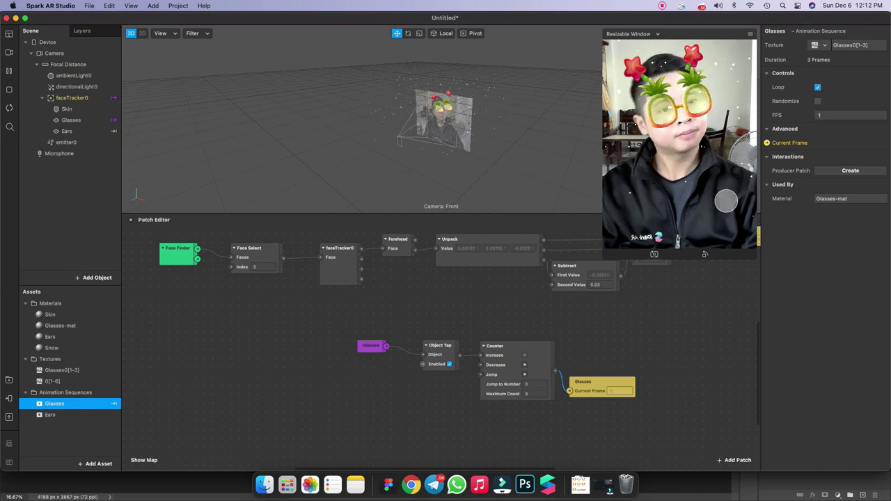
{"action": "left_click_drag", "start_coordinate": [531, 364], "coordinate": [527, 356]}
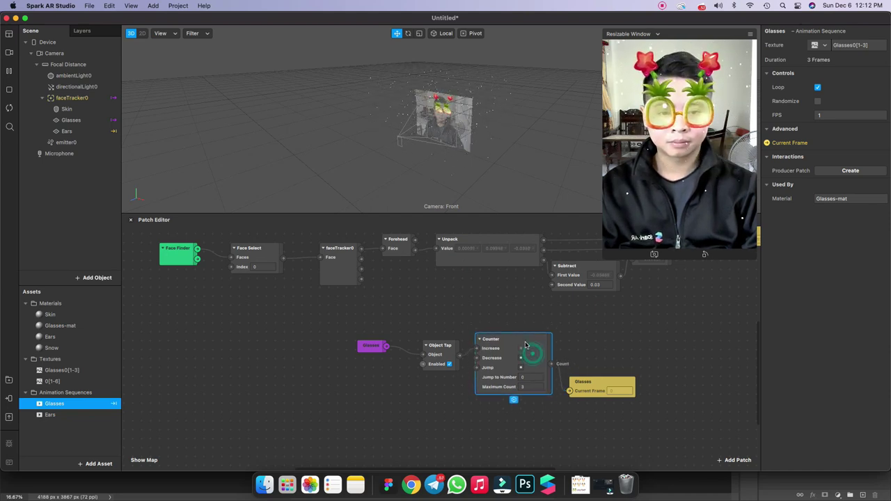
{"action": "left_click_drag", "start_coordinate": [591, 388], "coordinate": [594, 353]}
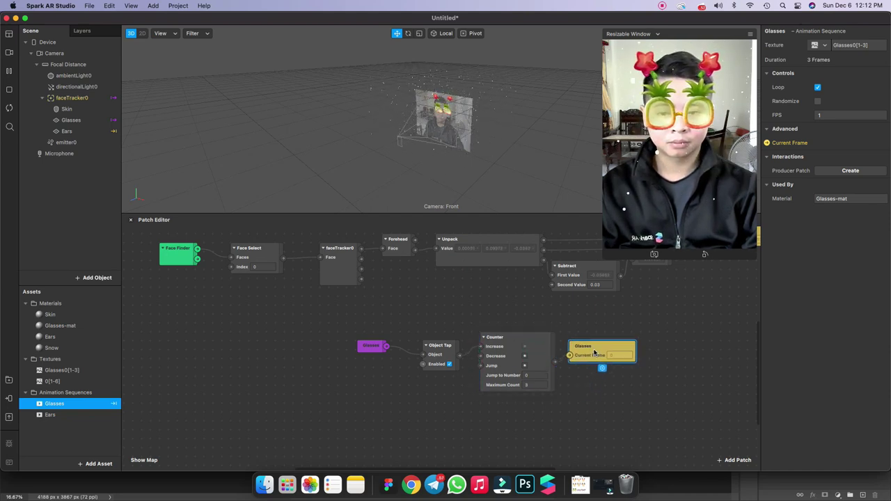
Create an Object Tap interaction patch for the Ears plane and place it below the Glasses patch chain
{"action": "left_click", "coordinate": [66, 131]}
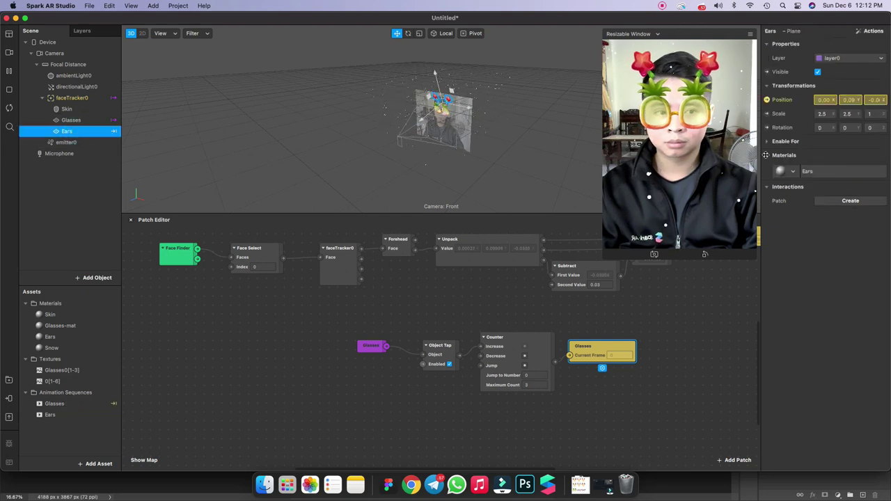
{"action": "left_click", "coordinate": [850, 200]}
{"action": "left_click", "coordinate": [843, 213]}
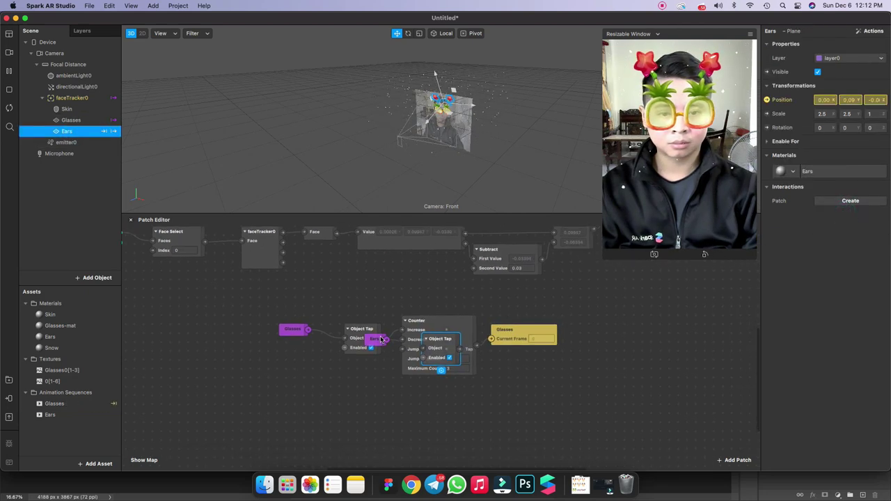
{"action": "left_click_drag", "start_coordinate": [439, 341], "coordinate": [398, 390]}
Add a Counter patch fed by the Ears Object Tap and set its maximum count to 6
{"action": "scroll", "coordinate": [437, 357], "scroll_direction": "down", "scroll_amount": 3}
{"action": "scroll", "coordinate": [417, 376], "scroll_direction": "up", "scroll_amount": 2}
{"action": "left_click", "coordinate": [398, 390]}
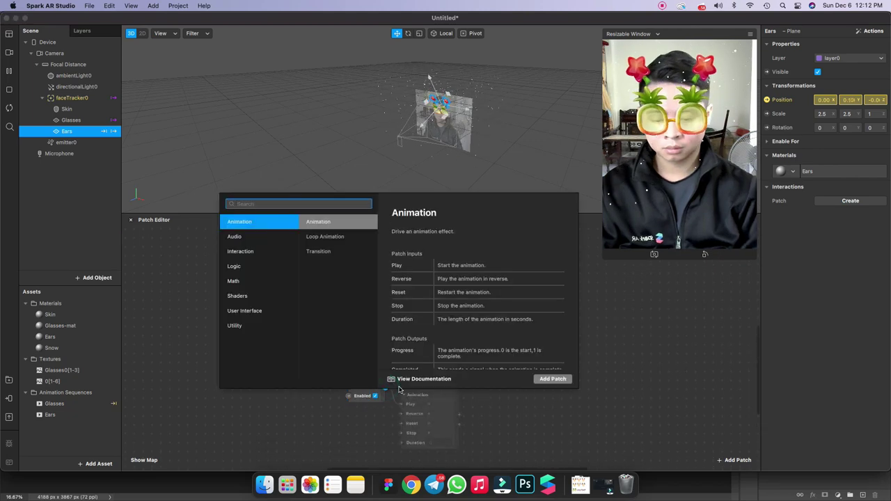
{"action": "type", "text": "count"}
{"action": "key", "text": "Return"}
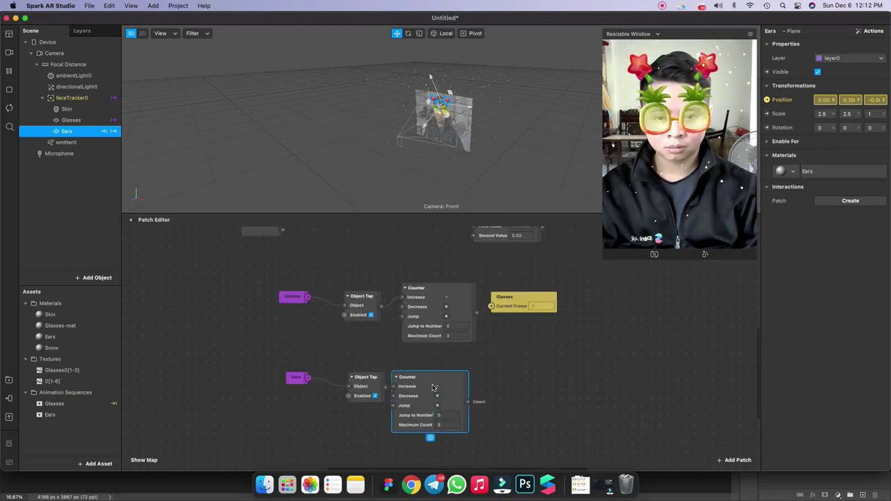
{"action": "left_click", "coordinate": [443, 423]}
{"action": "type", "text": "6"}
{"action": "key", "text": "Return"}
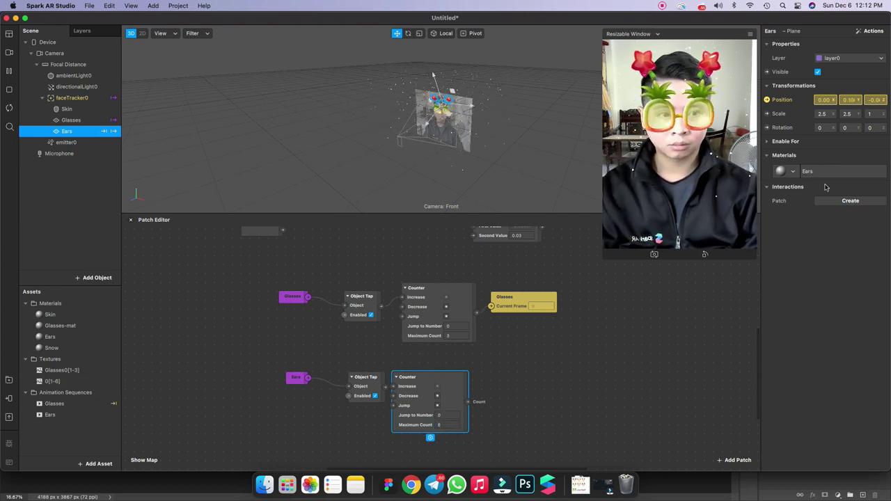
Create a current-frame patch for the Ears animation sequence and connect the second Counter's count to it
{"action": "left_click", "coordinate": [80, 414]}
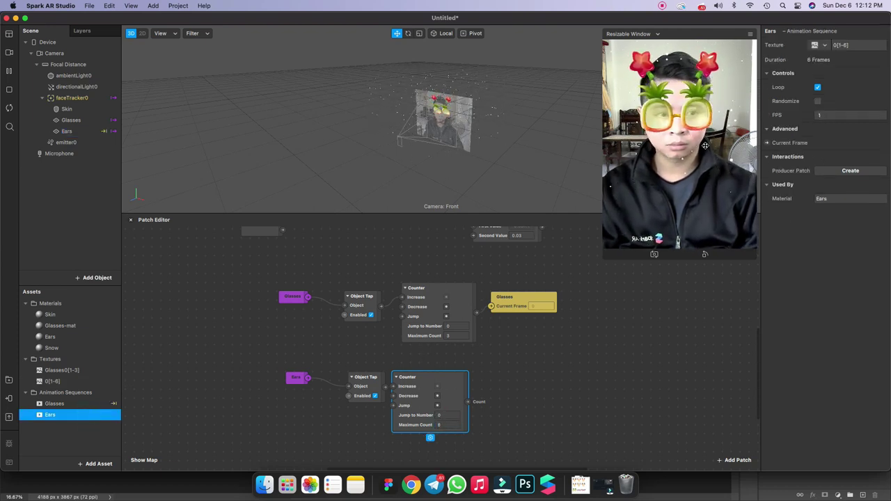
{"action": "left_click", "coordinate": [767, 143]}
{"action": "left_click_drag", "start_coordinate": [449, 364], "coordinate": [491, 404]}
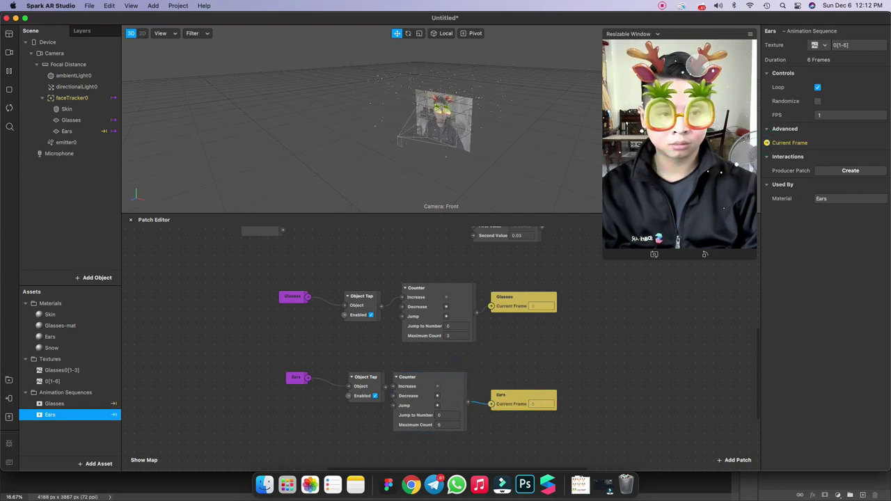